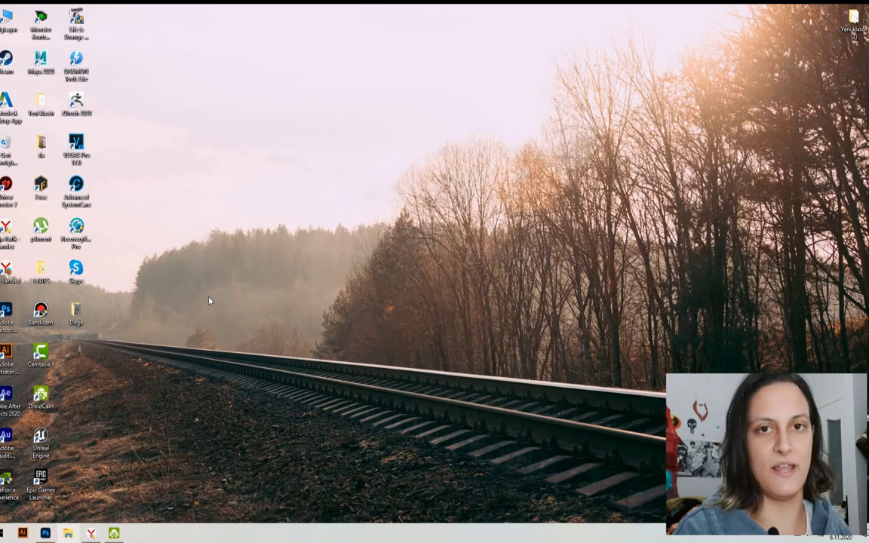
Step: Switch to Photoshop from the taskbar, showing its blank untitled document and Brushes panel
click(46, 533)
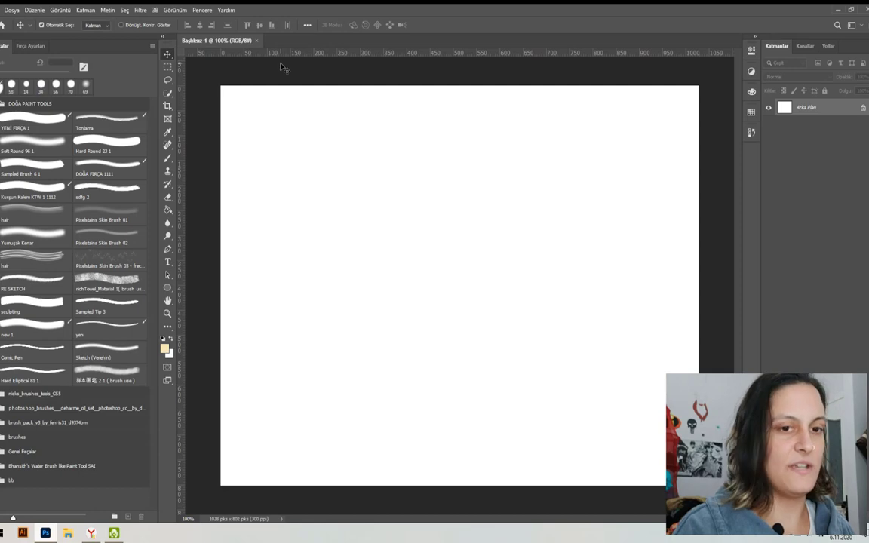
Step: Start the free download of the Brush Stroke brush pack on the Brusheezy page
click(90, 532)
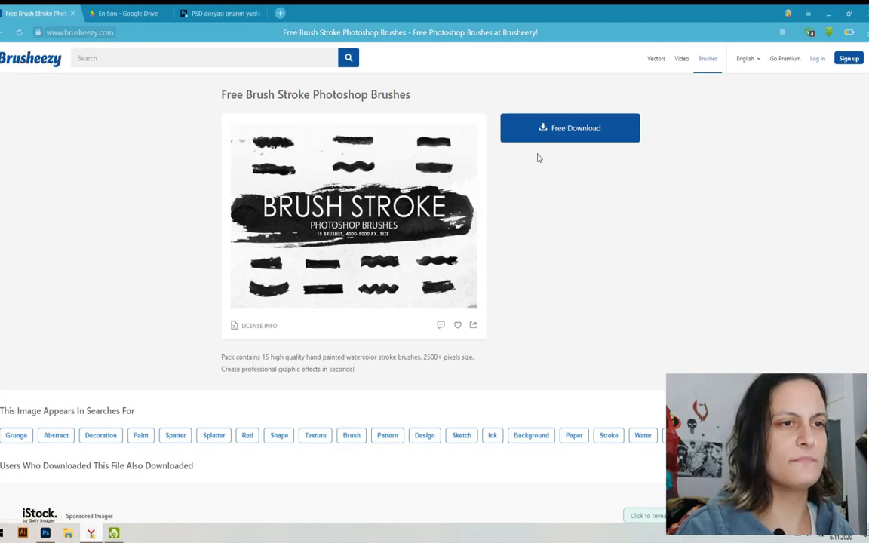
click(585, 136)
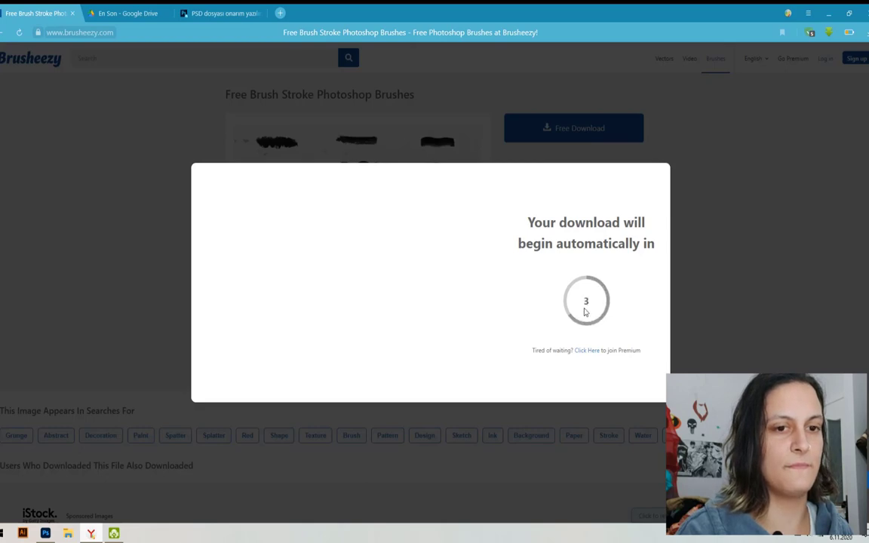
Step: Search Google for 'photoshop brushes pack' in a new tab and skim the results
click(280, 13)
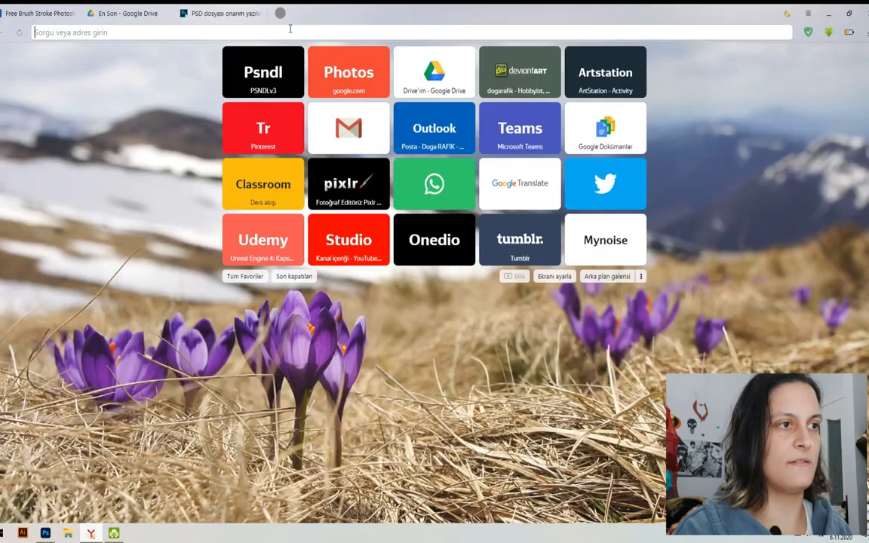
text(photosho)
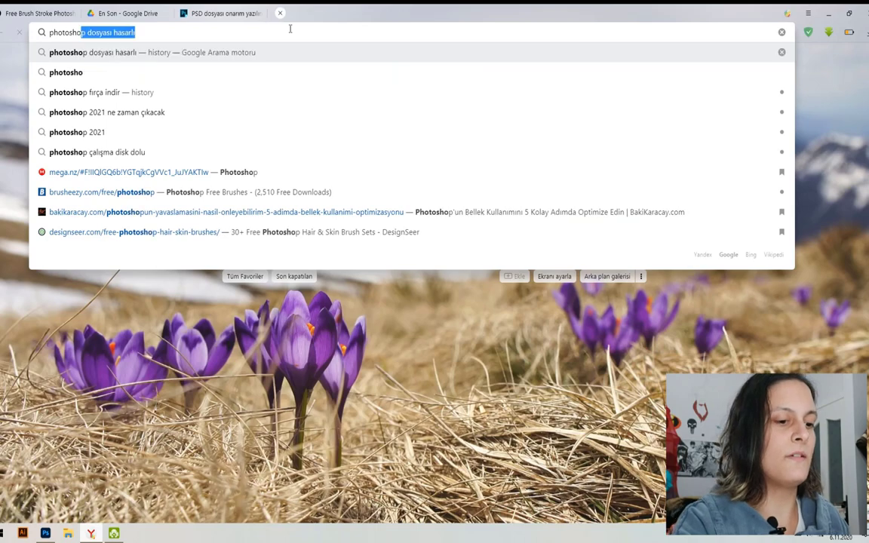
text(p brushe)
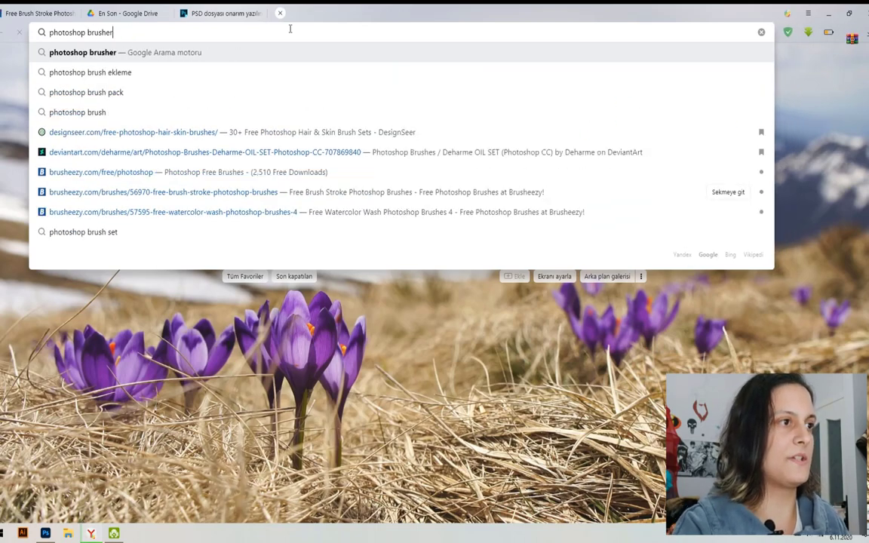
text(r)
key(Down)
key(Down)
key(Return)
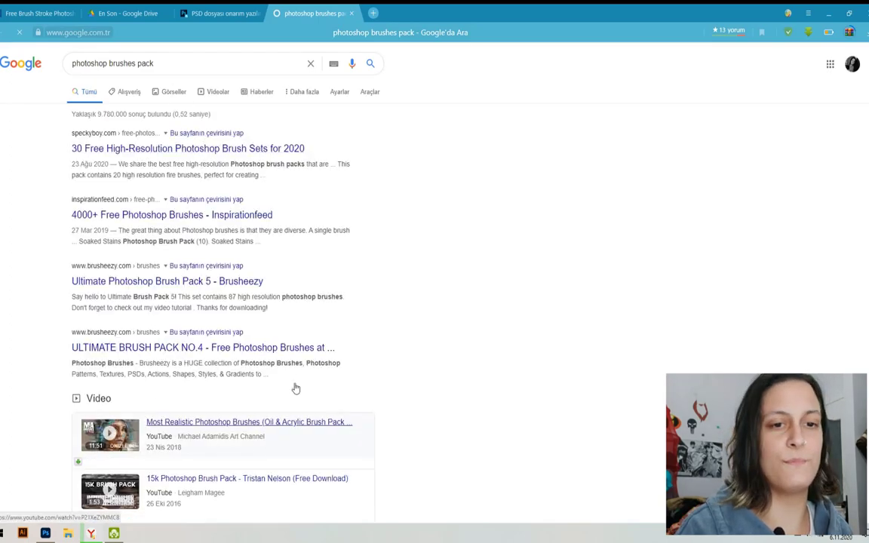
scroll(235, 253, down, 5)
scroll(234, 251, down, 4)
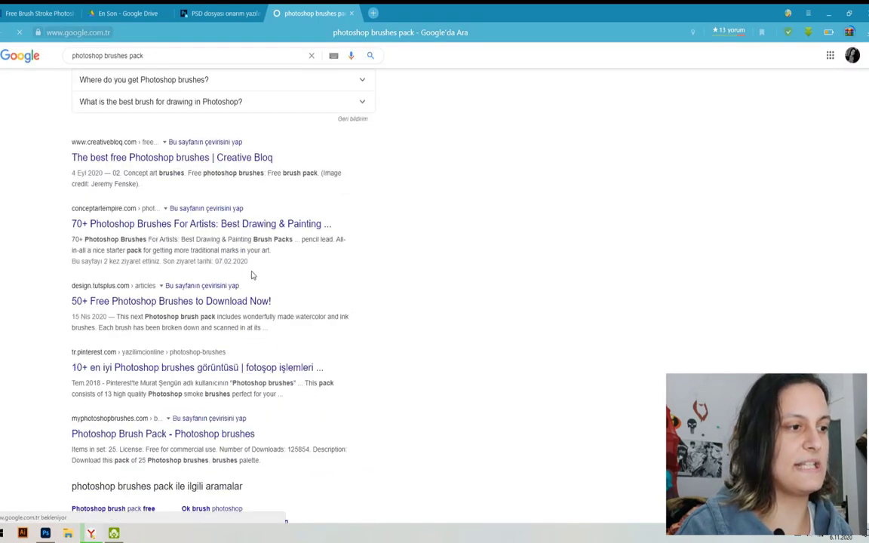
scroll(251, 277, up, 9)
scroll(105, 290, down, 1)
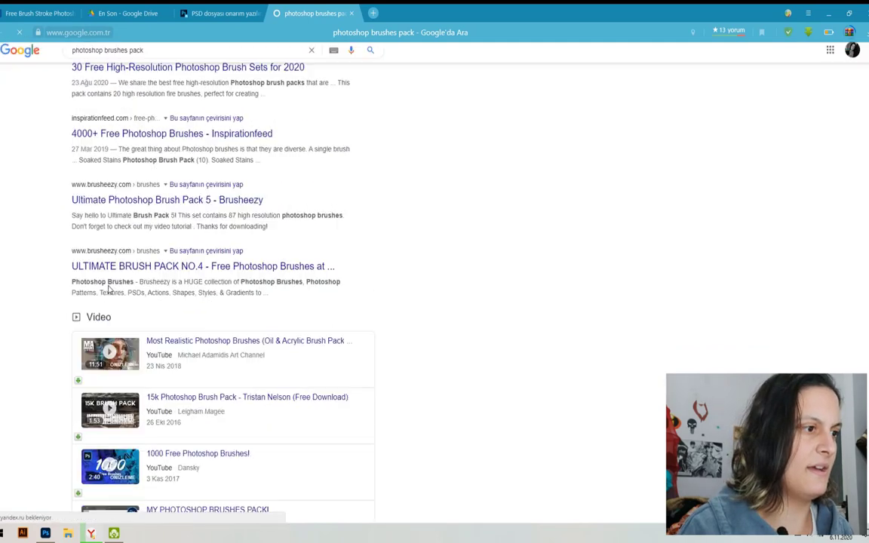
scroll(113, 285, down, 7)
scroll(143, 290, down, 2)
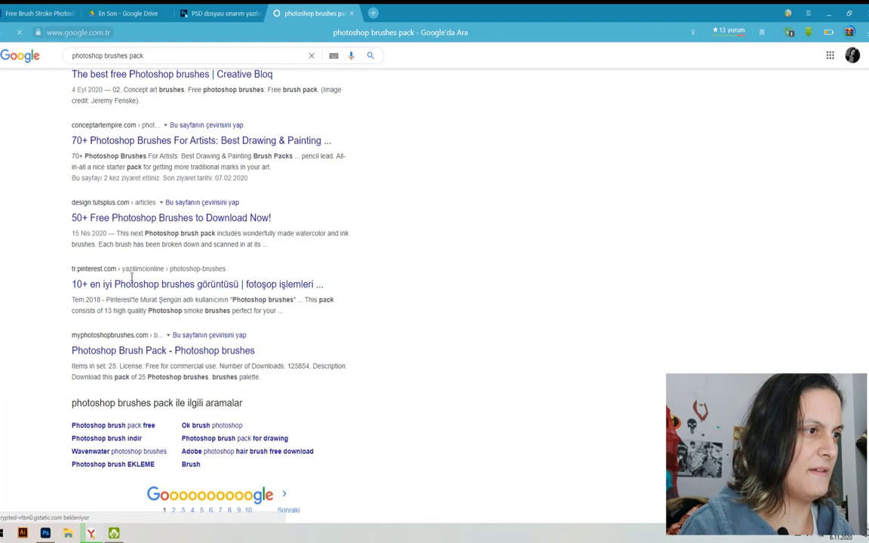
Step: Add 'deviant art' to the query to find brush packs on DeviantArt
click(172, 58)
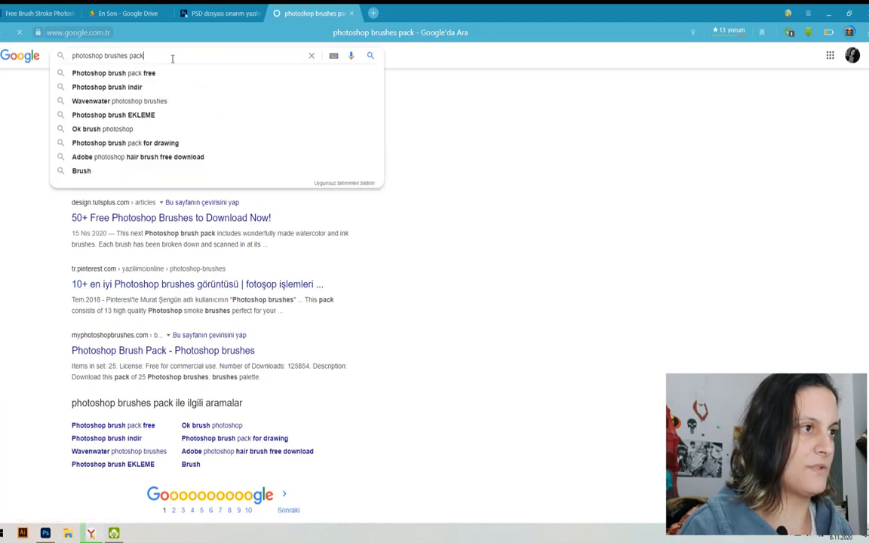
text( devia)
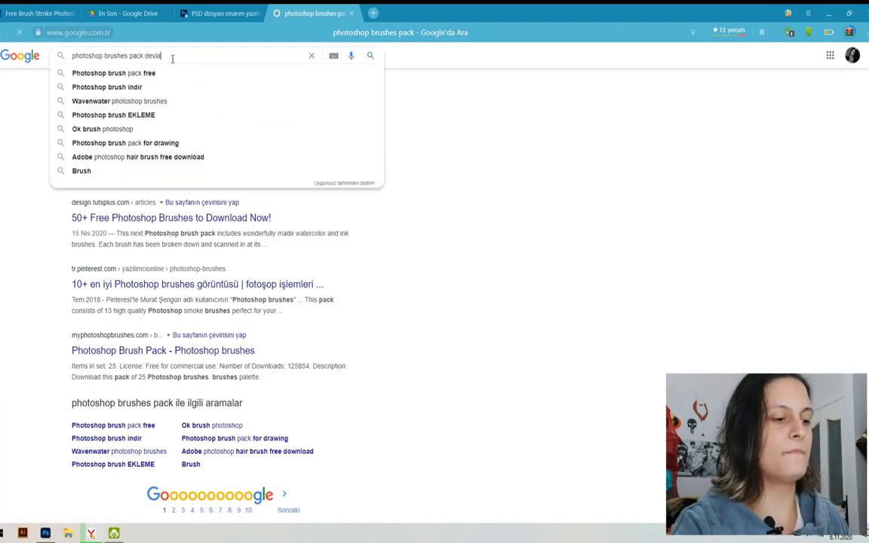
text(ntt)
text( art)
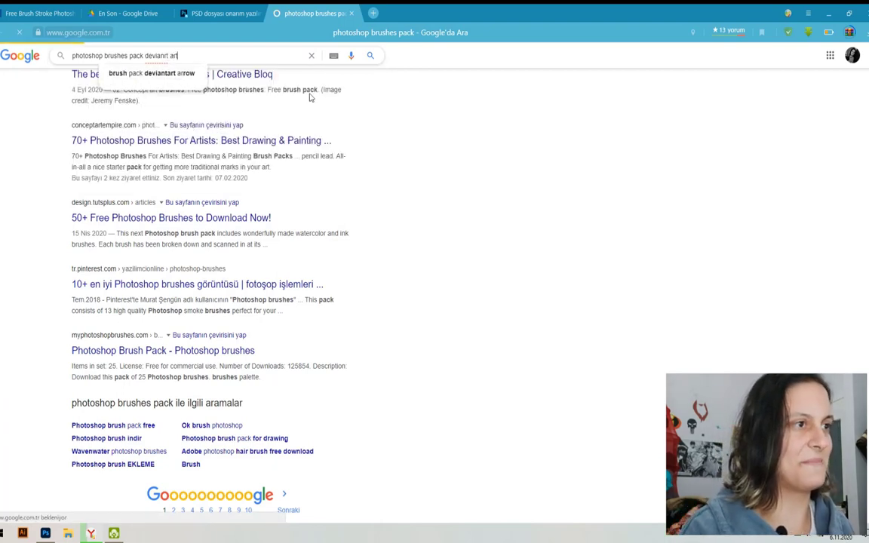
key(Return)
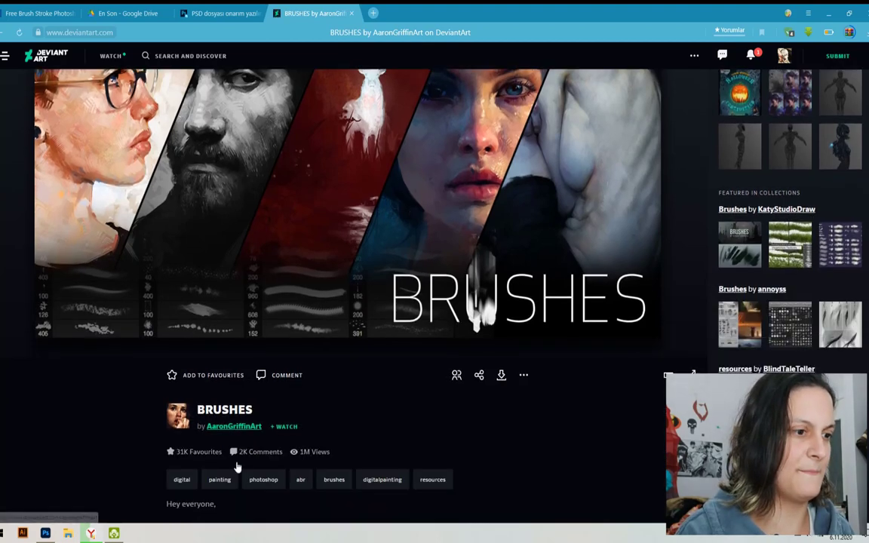
Step: Read through the BRUSHES deviation's description and comments
scroll(195, 443, down, 1)
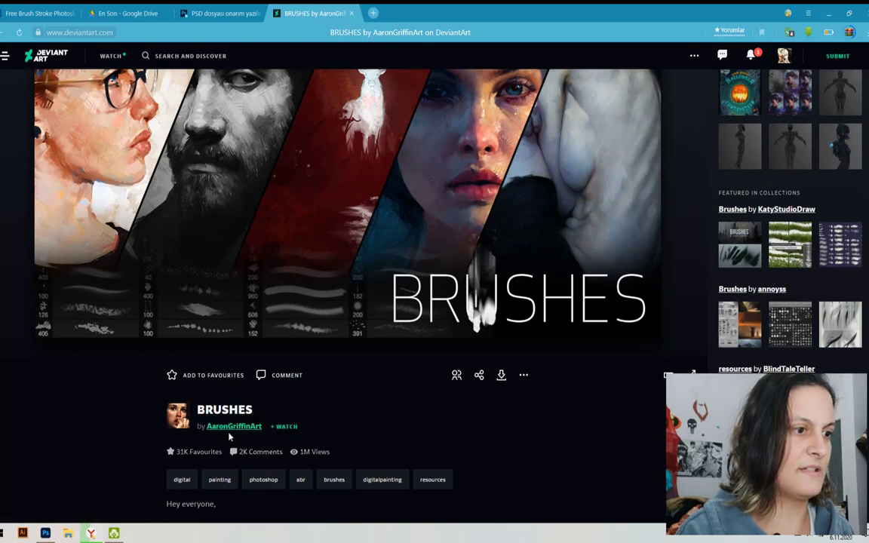
scroll(422, 420, up, 1)
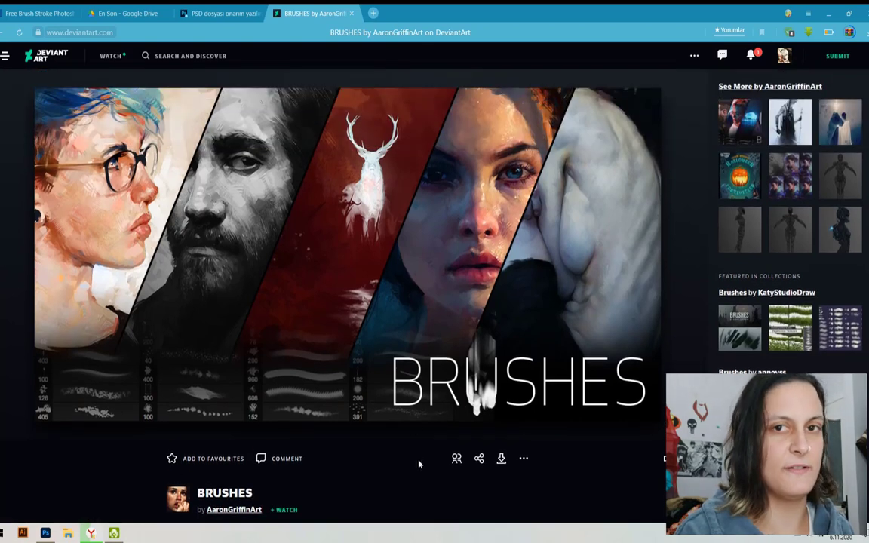
mouse_move(347, 227)
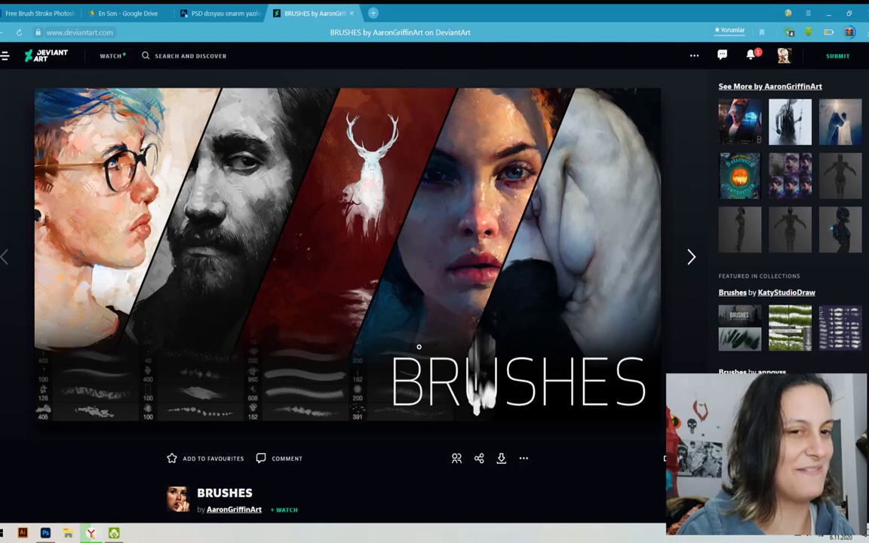
scroll(416, 347, down, 5)
scroll(416, 349, down, 2)
scroll(417, 353, down, 1)
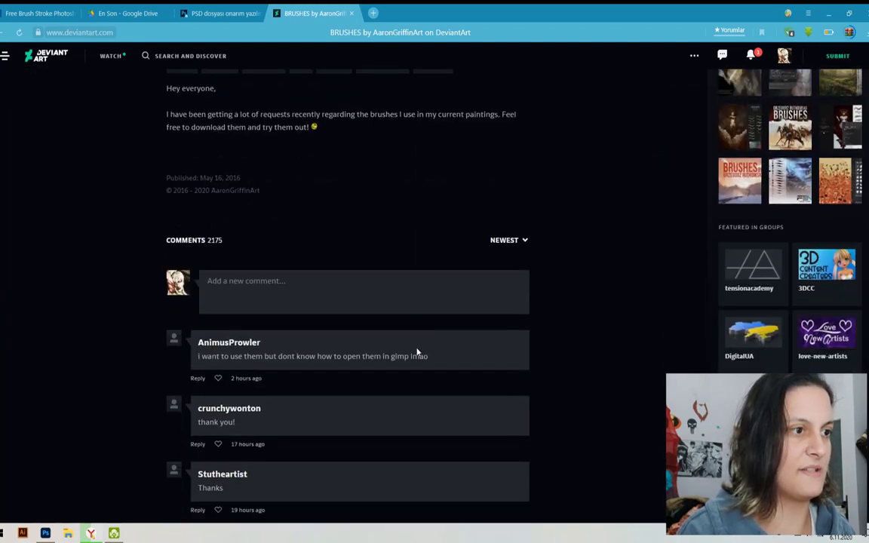
scroll(242, 226, up, 2)
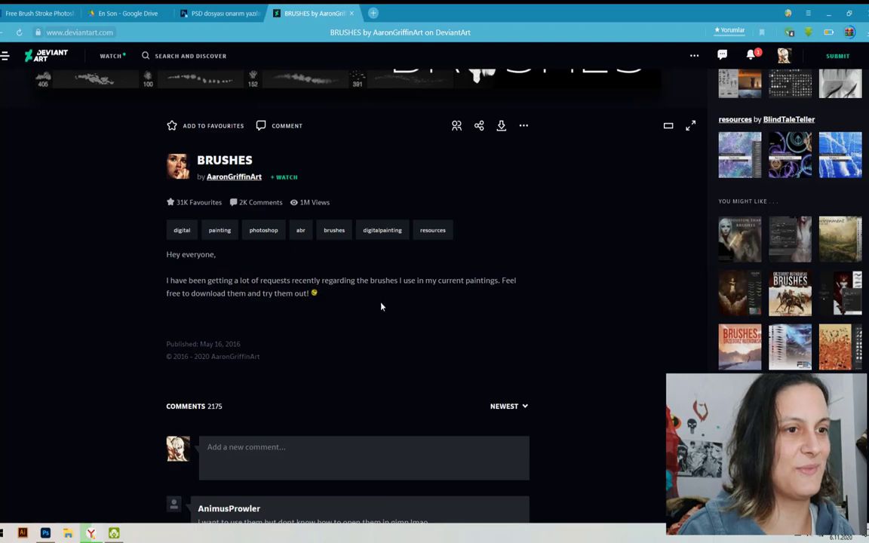
scroll(445, 316, up, 4)
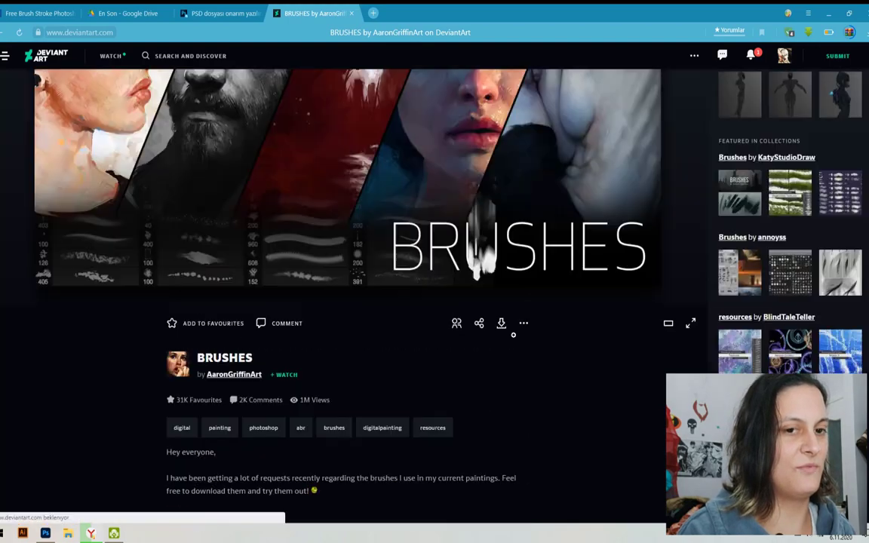
scroll(452, 377, down, 2)
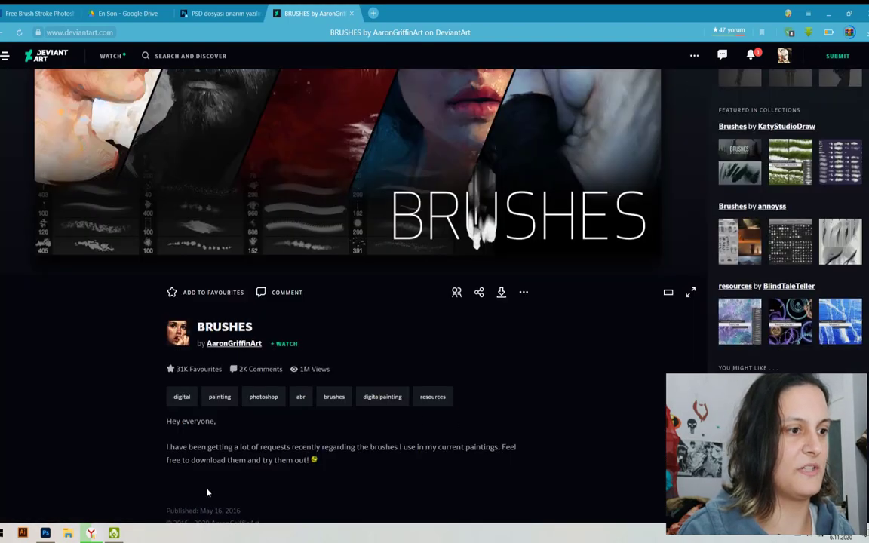
Step: Request the BRUSHES pack download, which leads to Google Drive's recent files
click(502, 294)
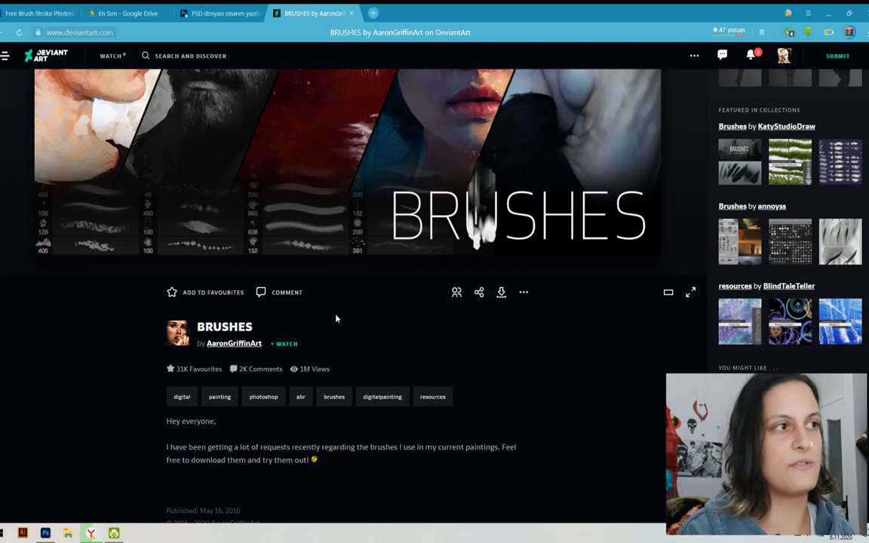
scroll(336, 316, up, 3)
click(222, 13)
Step: Return to the Brusheezy tab while the 37.6 MB Brush Stroke zip finishes downloading
click(124, 13)
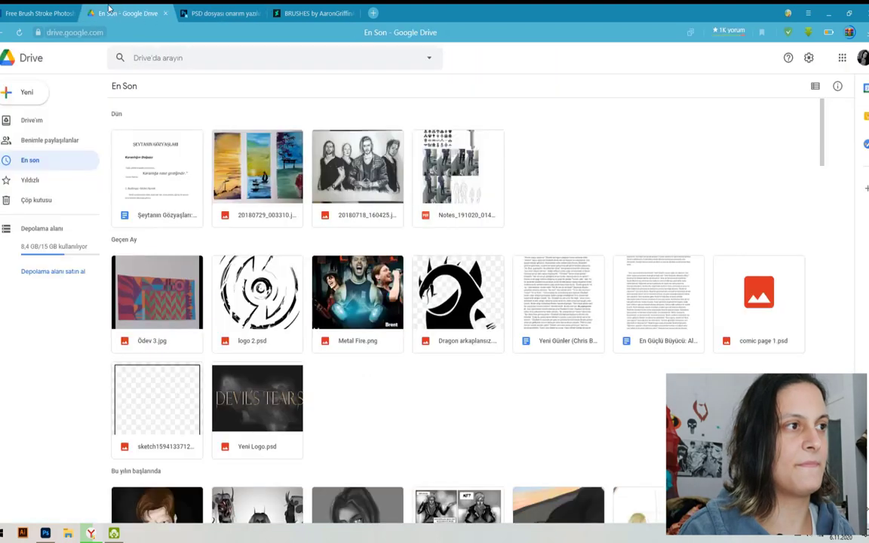
click(36, 13)
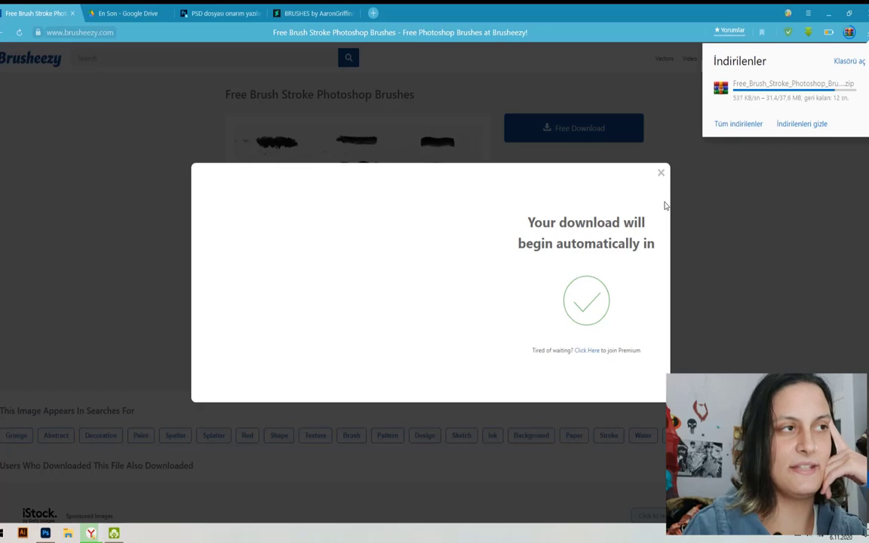
click(121, 13)
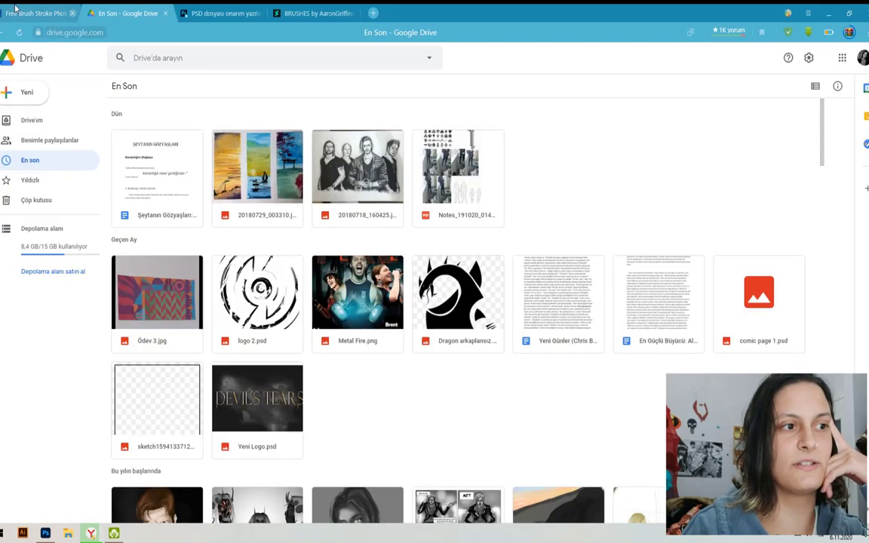
click(17, 9)
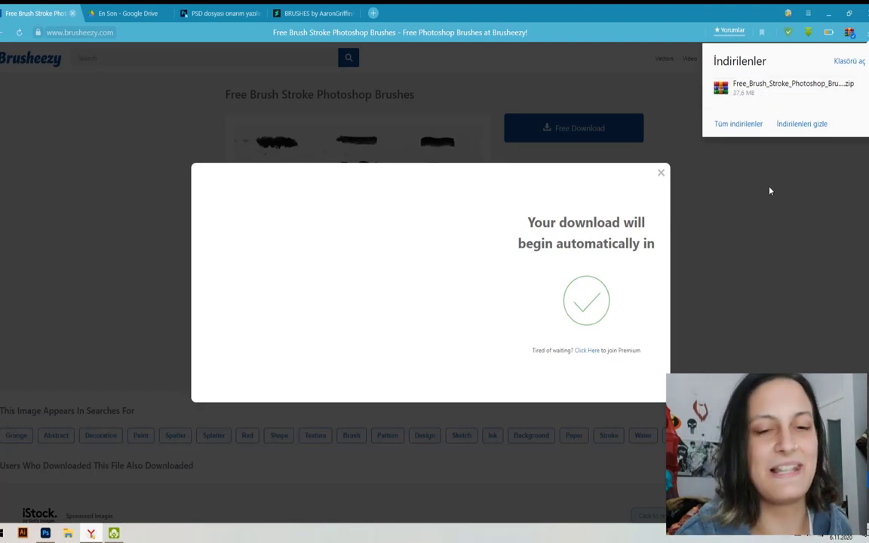
mouse_move(784, 90)
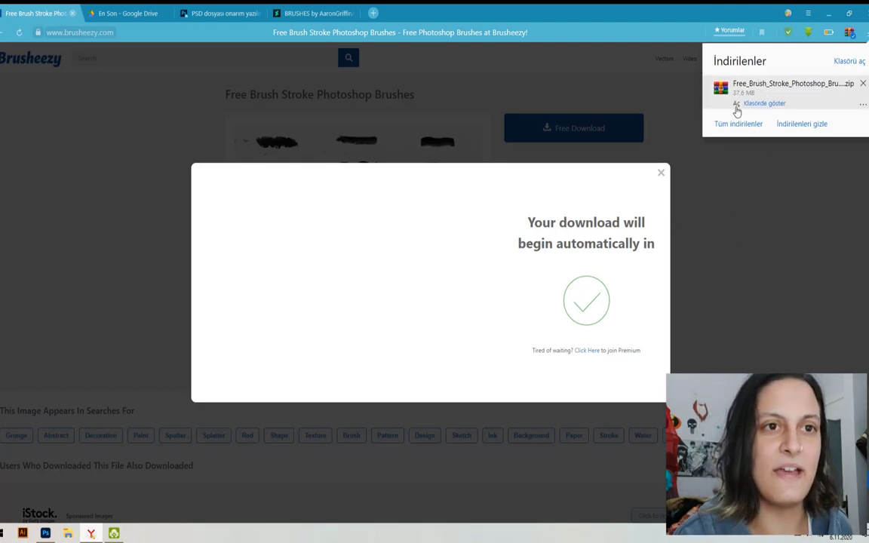
Step: Extract the Free Brush Stroke ABR file from the zip to the desktop with WinRAR, then close WinRAR
click(737, 105)
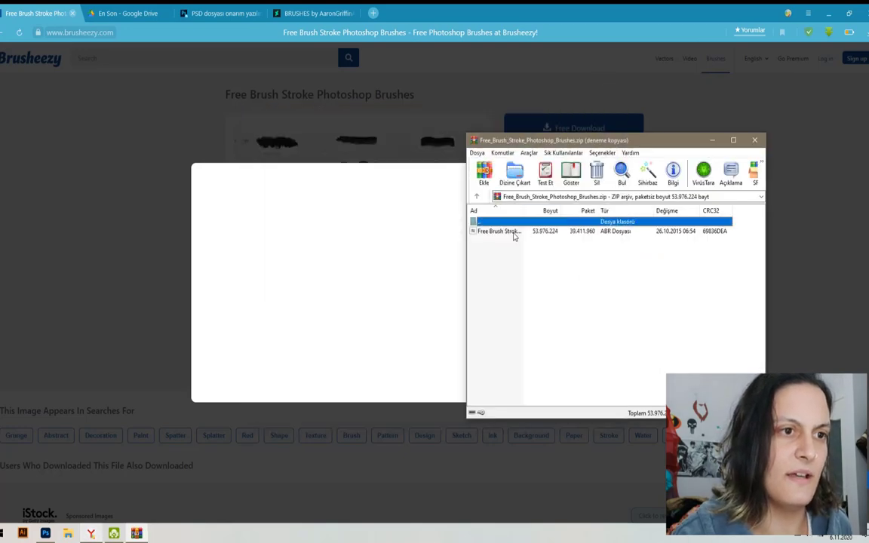
click(828, 14)
click(755, 10)
click(837, 10)
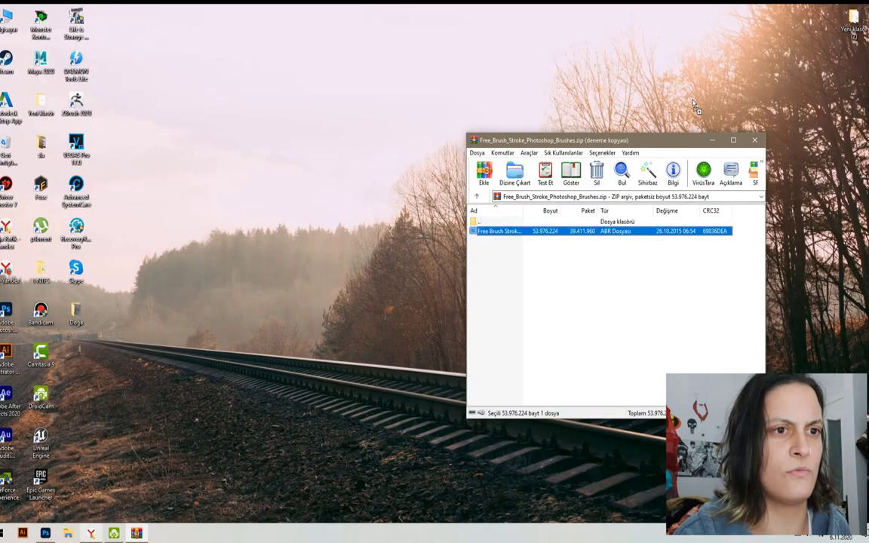
drag(694, 105, 679, 80)
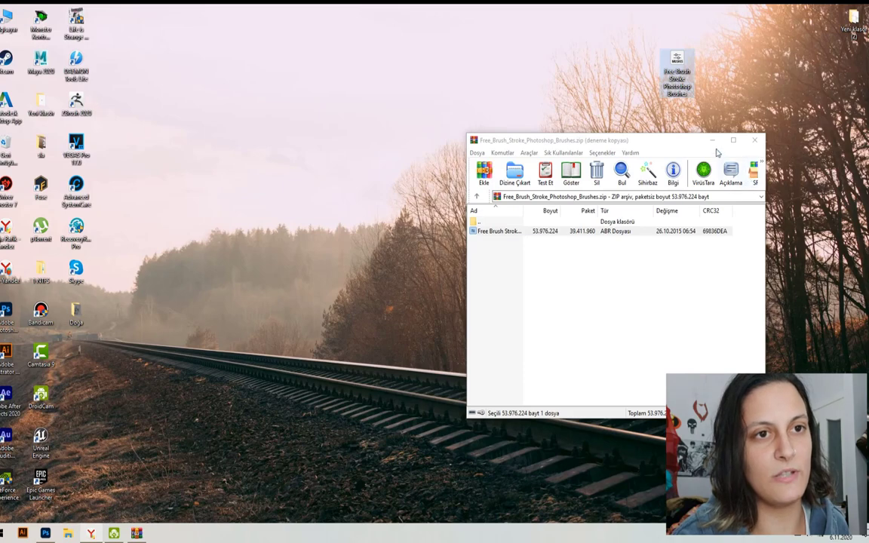
click(754, 139)
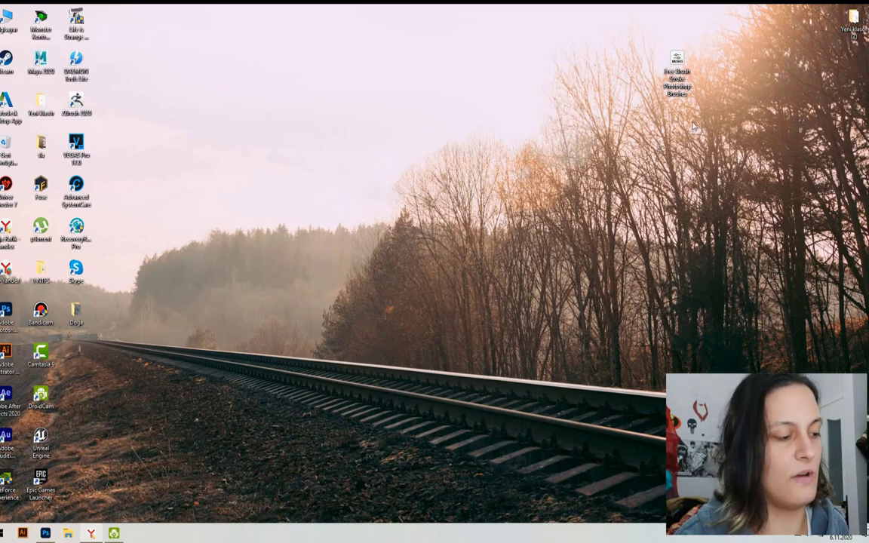
Step: Load the Free Brush Stroke ABR into Photoshop and select Brush Stroke 7
double_click(676, 76)
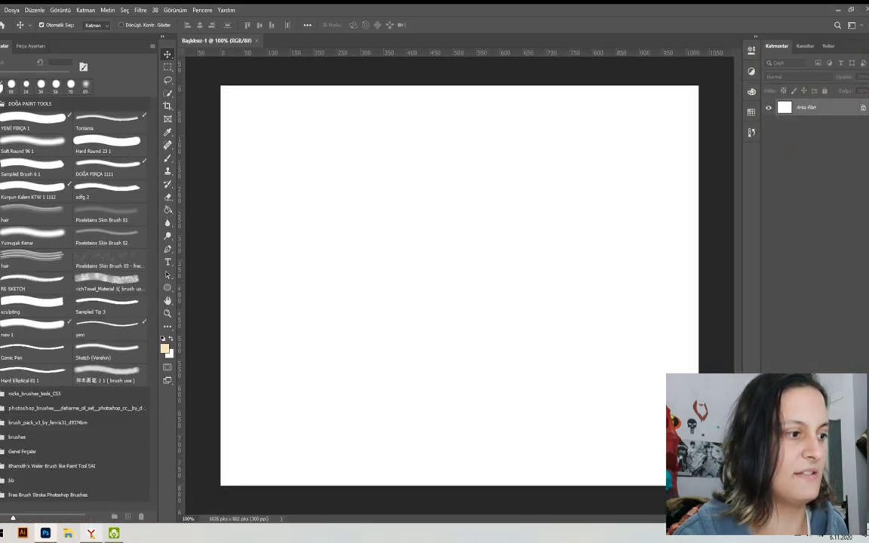
scroll(124, 418, down, 1)
scroll(124, 417, down, 1)
scroll(124, 418, down, 1)
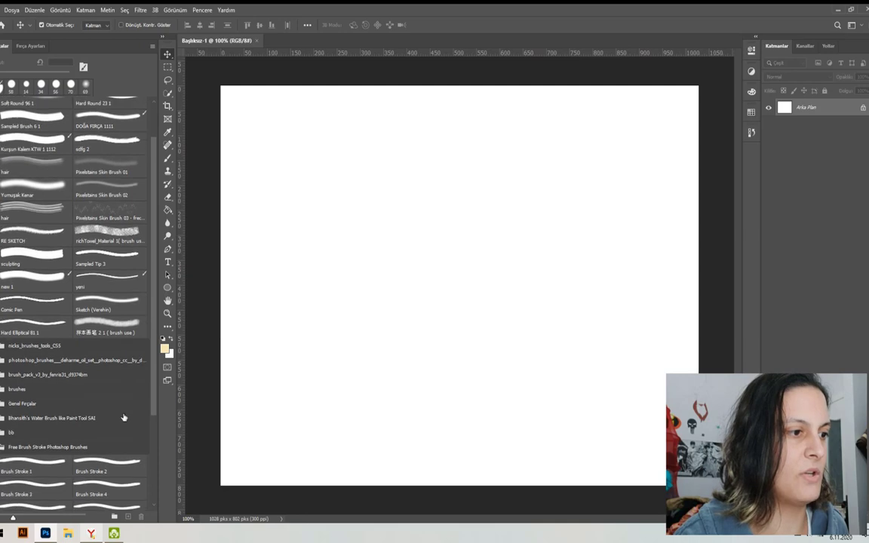
drag(154, 401, 153, 523)
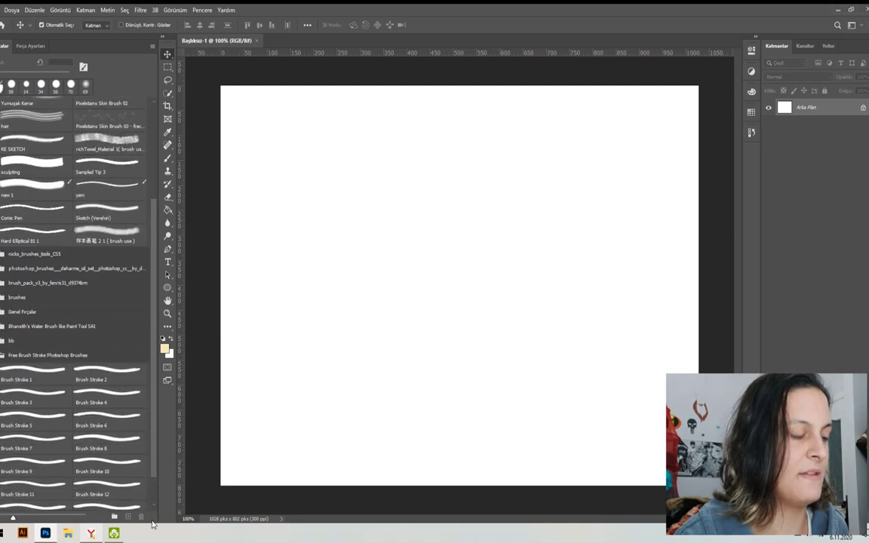
scroll(139, 430, down, 2)
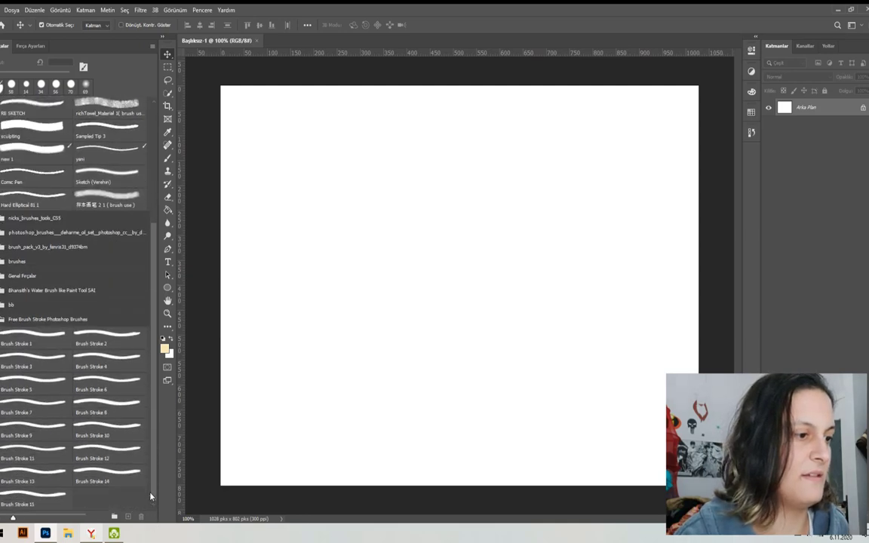
click(47, 409)
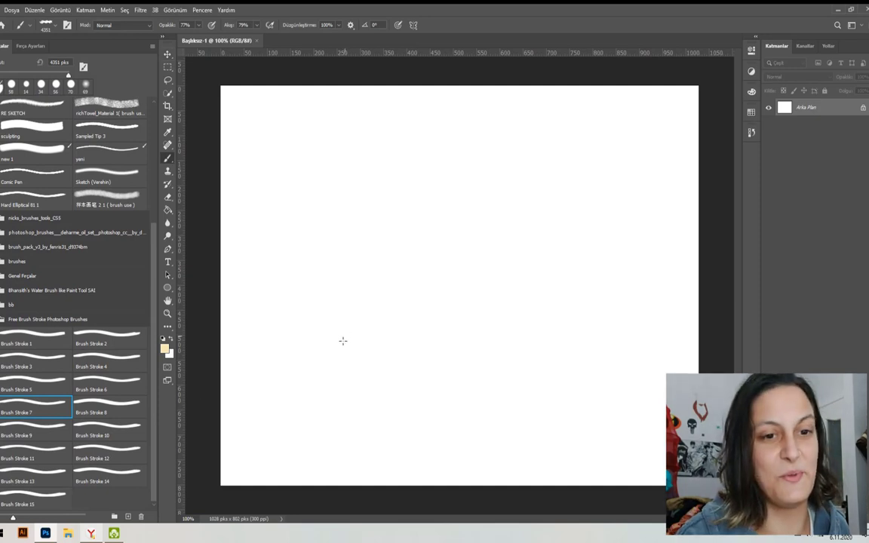
Step: Shrink the brush and paint three cream test strokes on the canvas
drag(305, 334, 249, 413)
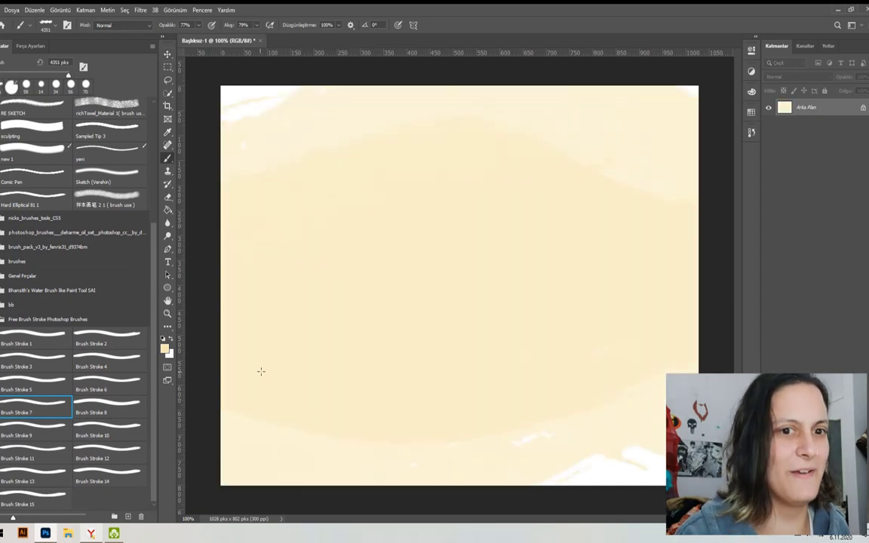
key(ctrl+z)
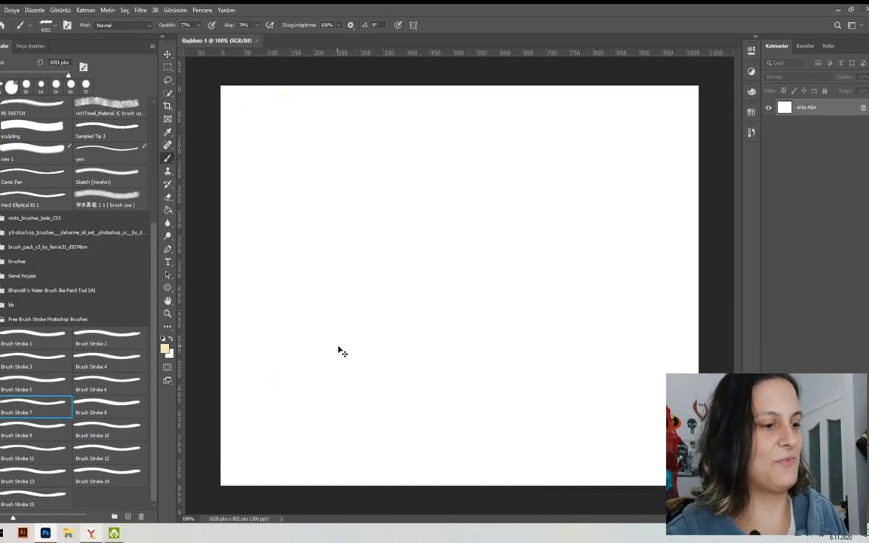
drag(537, 305, 146, 364)
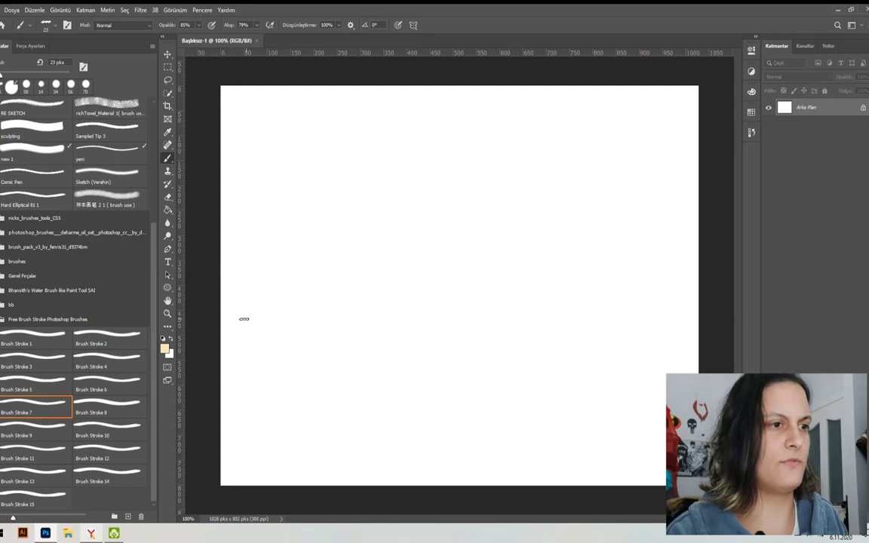
drag(242, 317, 423, 247)
drag(501, 232, 490, 299)
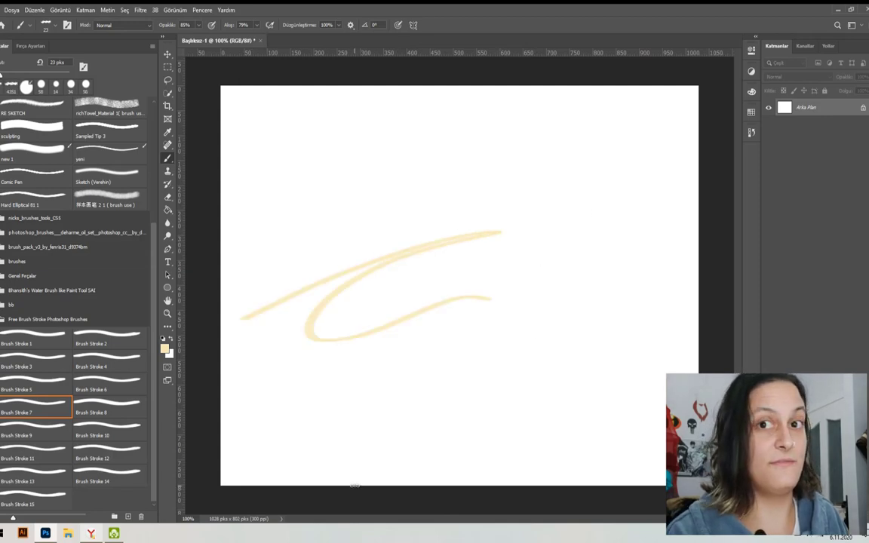
drag(445, 135, 400, 270)
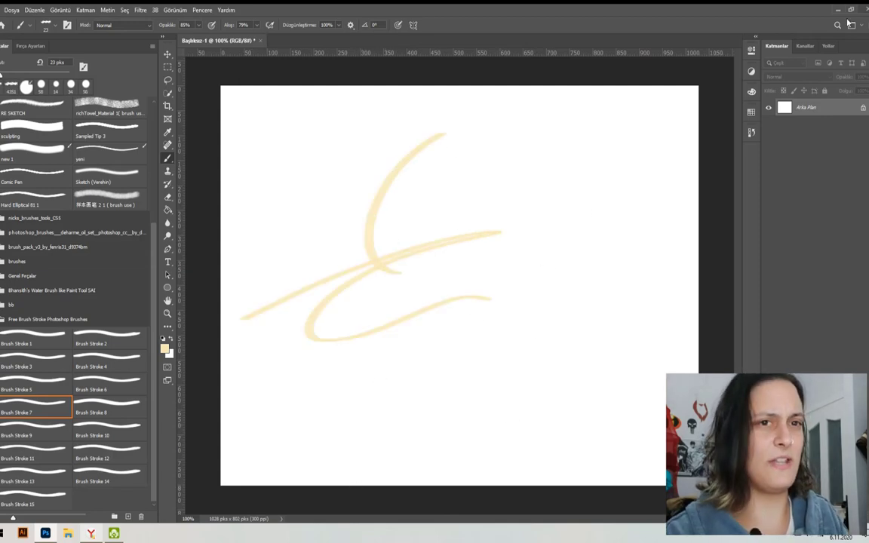
Step: Set the paint colour to orange and test strokes with Brush Stroke 7 and 10
click(752, 91)
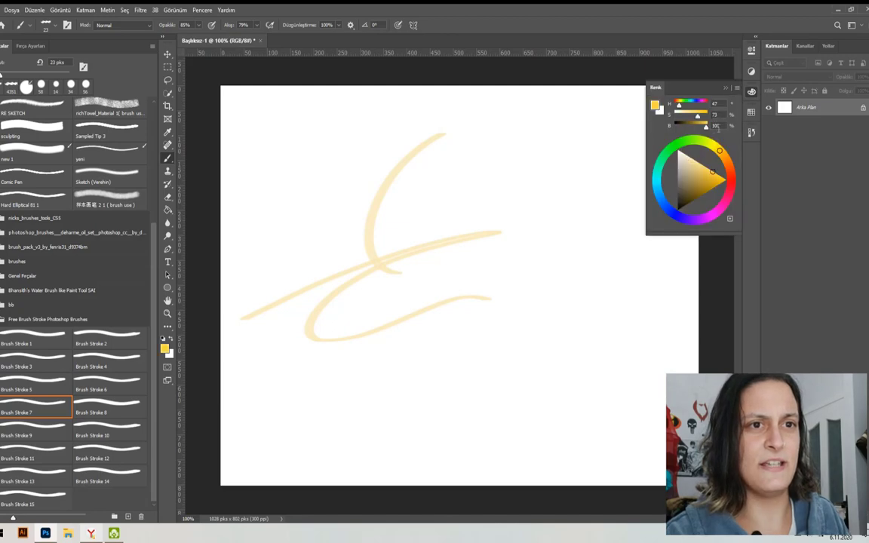
drag(722, 154, 730, 175)
click(712, 172)
mouse_move(489, 120)
mouse_down()
mouse_move(422, 189)
mouse_move(399, 347)
mouse_up()
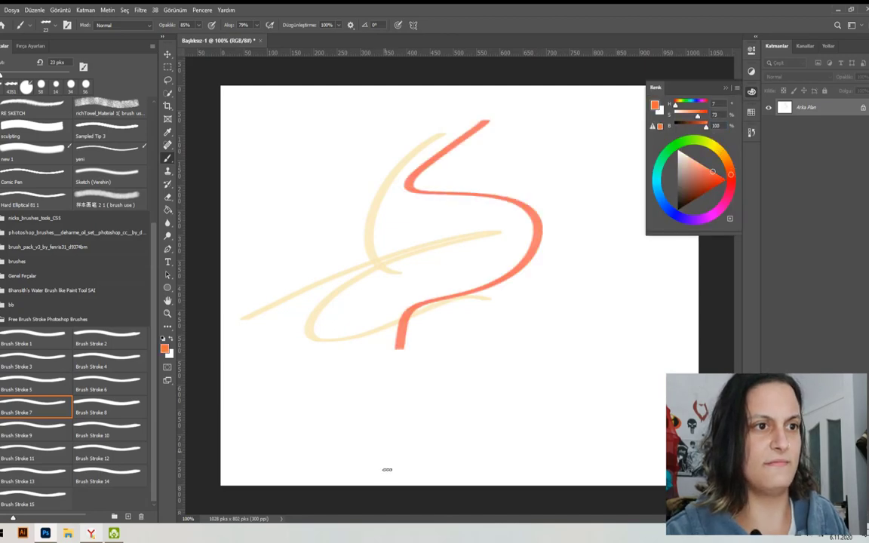
mouse_move(366, 181)
mouse_down()
mouse_move(317, 249)
mouse_move(270, 399)
mouse_up()
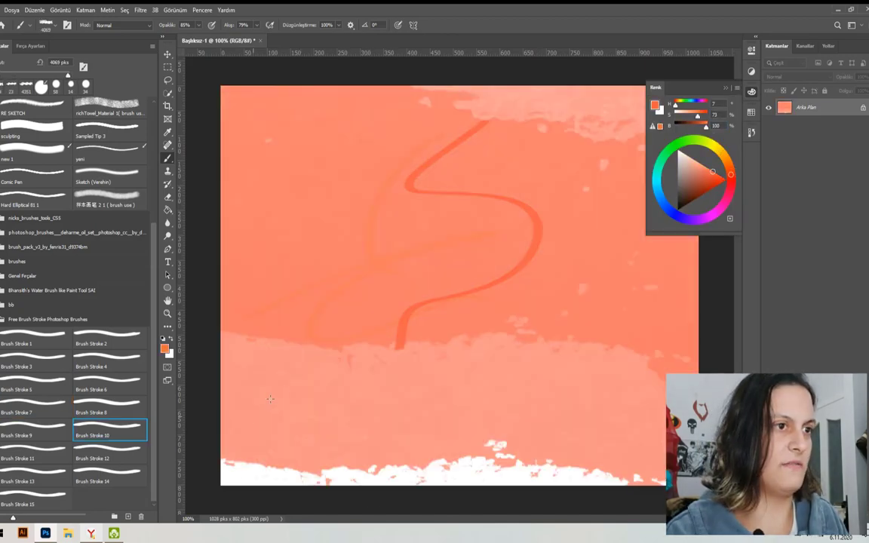
key(ctrl+z)
key(ctrl+z)
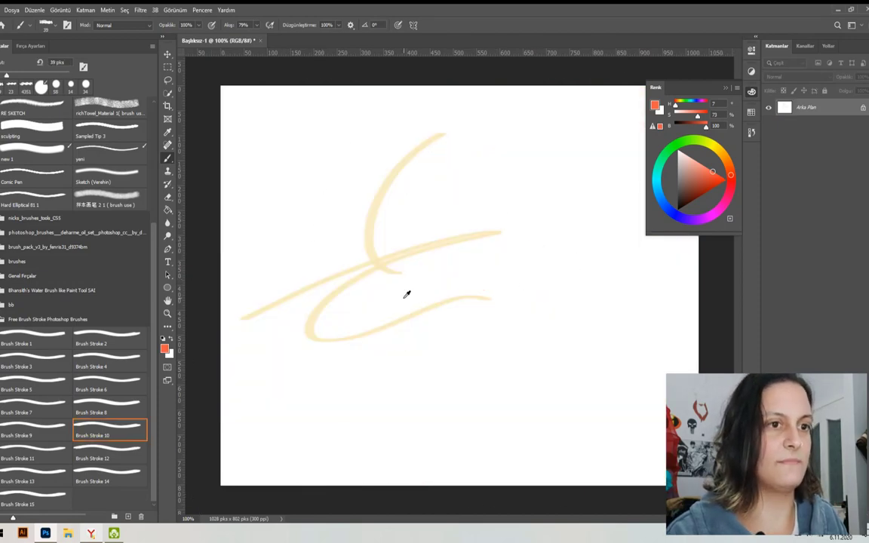
Step: Paint a thin 13 px orange S-stroke, then undo everything to a blank canvas
drag(403, 297, 379, 318)
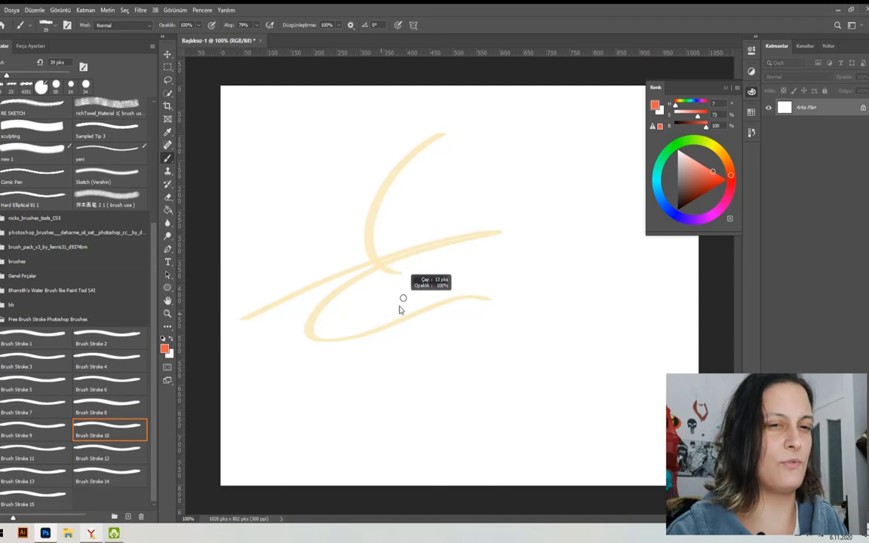
drag(633, 234, 413, 424)
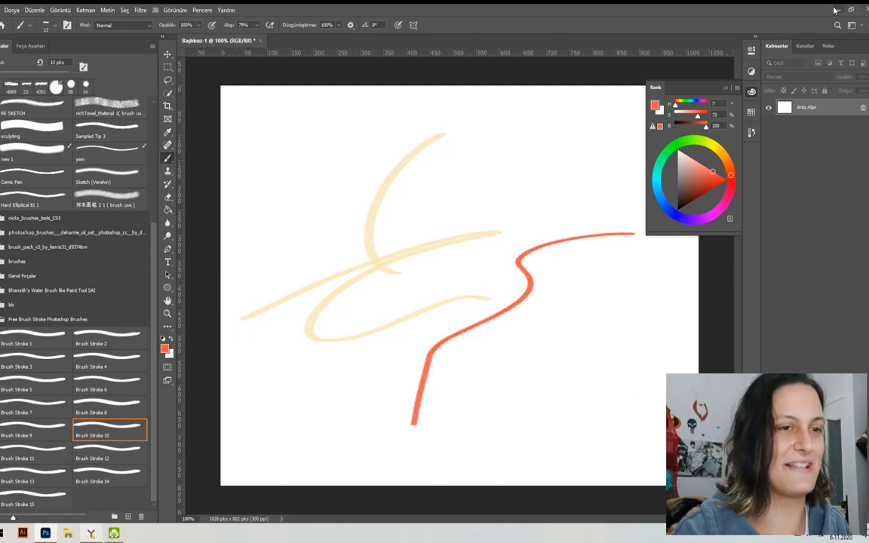
key(ctrl+z)
key(ctrl+z)
key(ctrl+z)
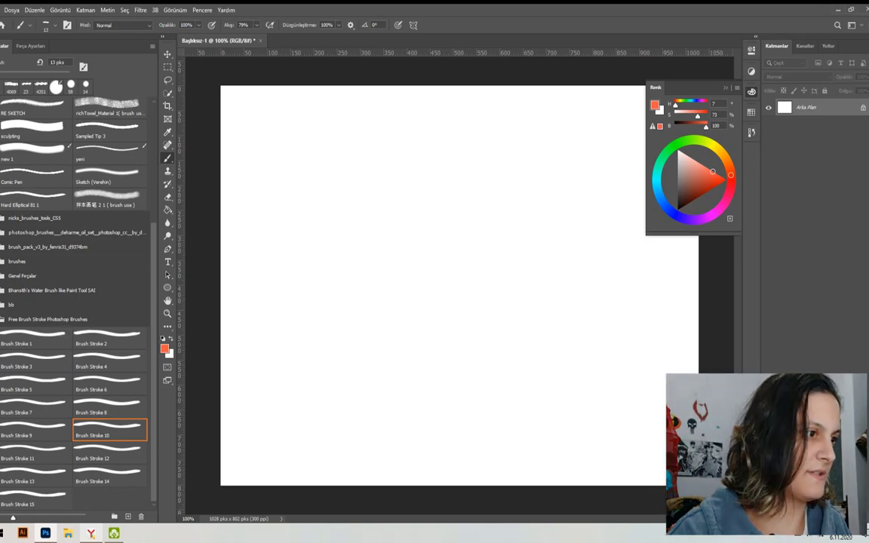
Step: Delete the Free Brush Stroke Photoshop Brushes group from the Brushes panel, confirming with Tamam
scroll(61, 487, up, 5)
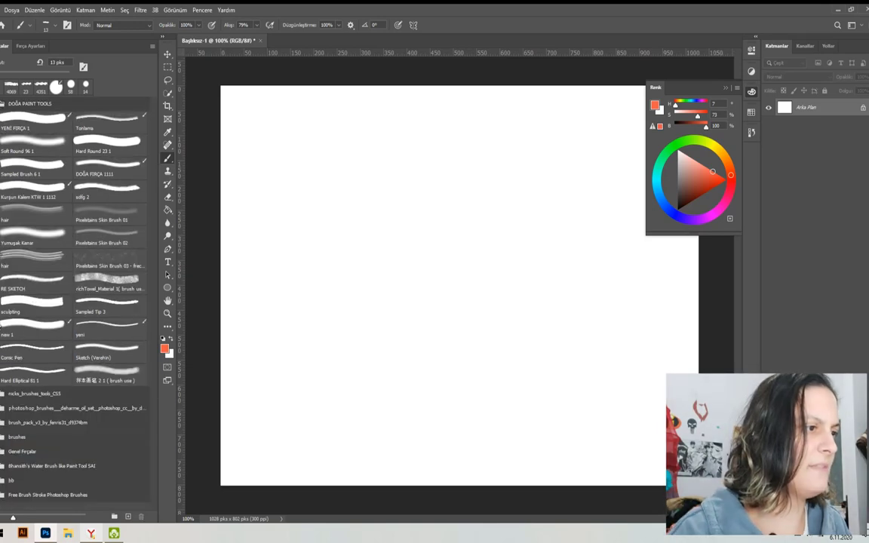
click(61, 495)
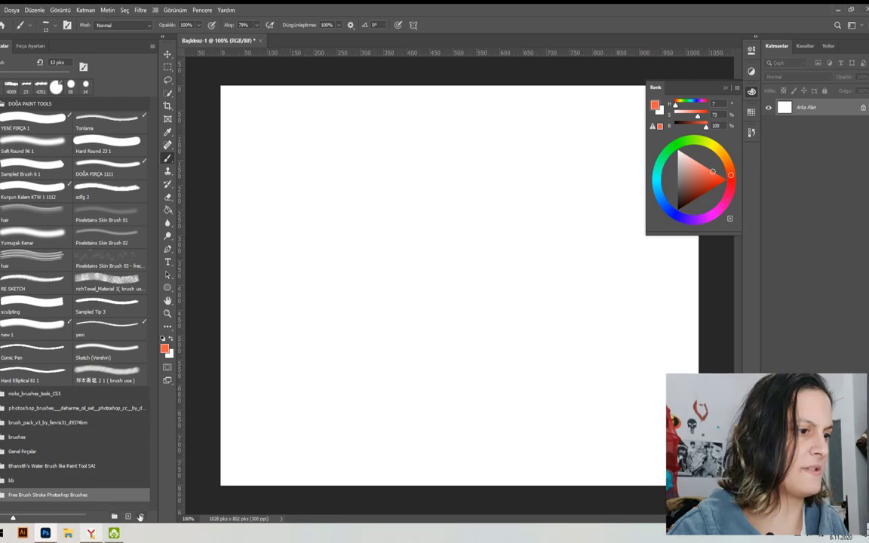
click(139, 517)
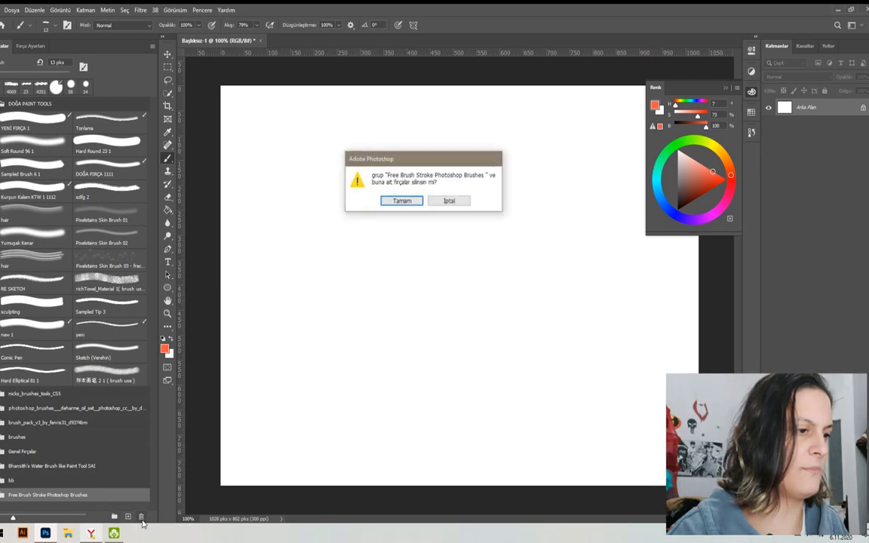
click(412, 199)
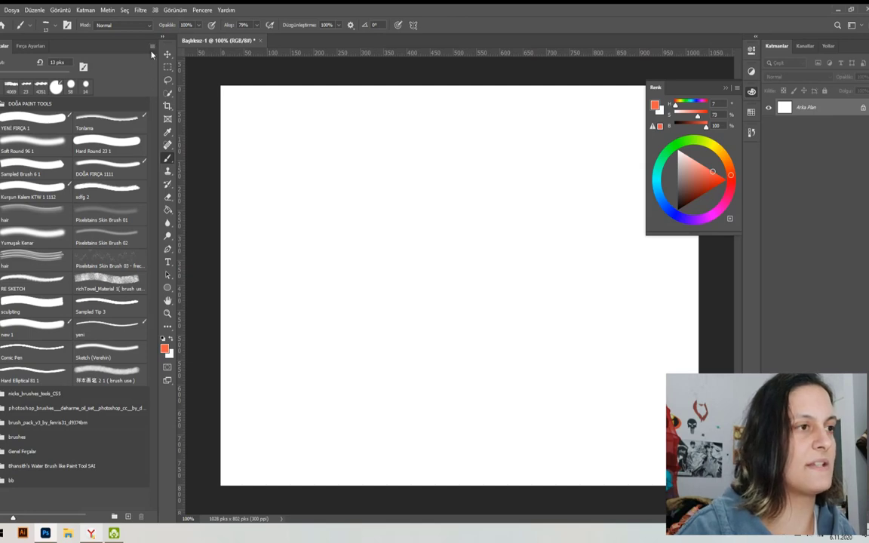
Step: Re-import the Free Brush Stroke ABR from Masaüstü using Fırçaları İçe Aktar
click(152, 48)
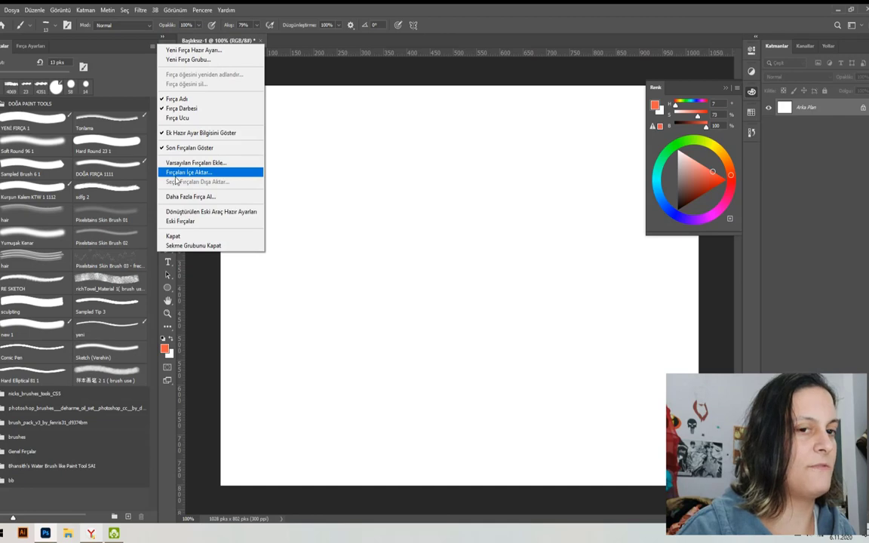
click(192, 173)
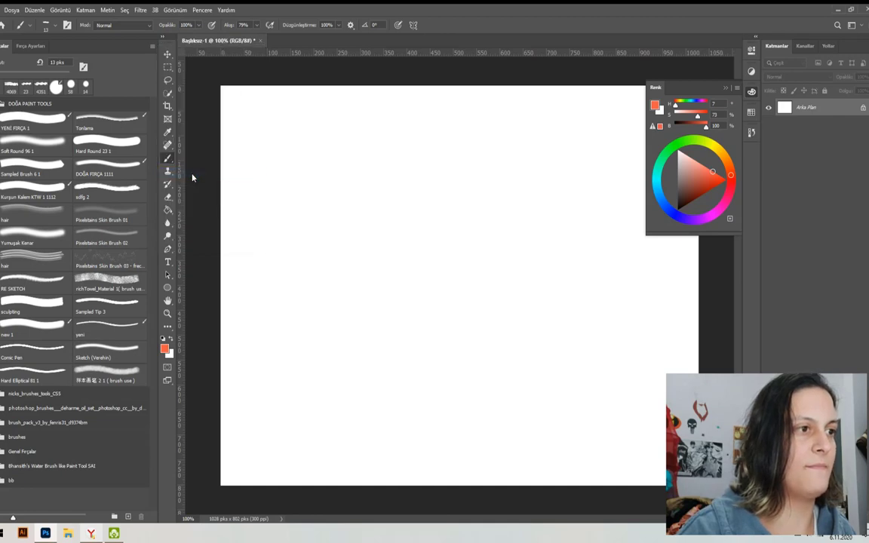
click(23, 90)
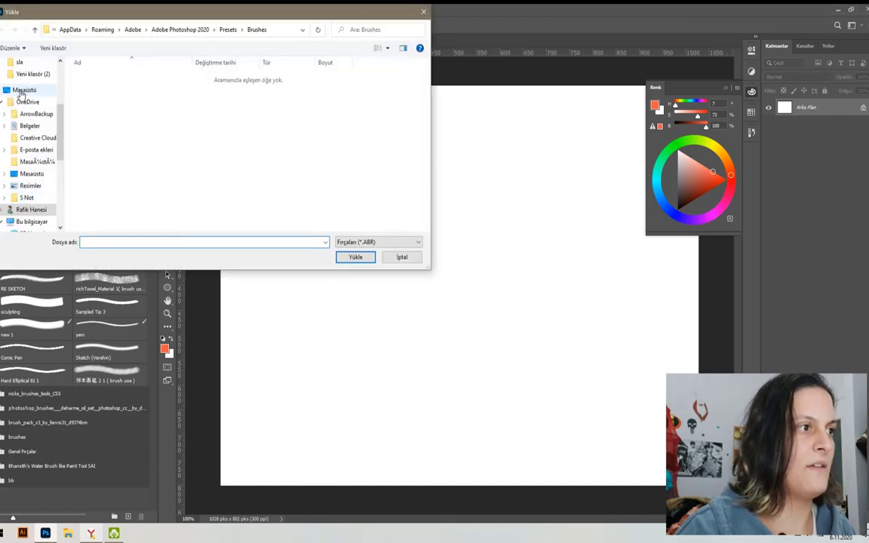
click(357, 170)
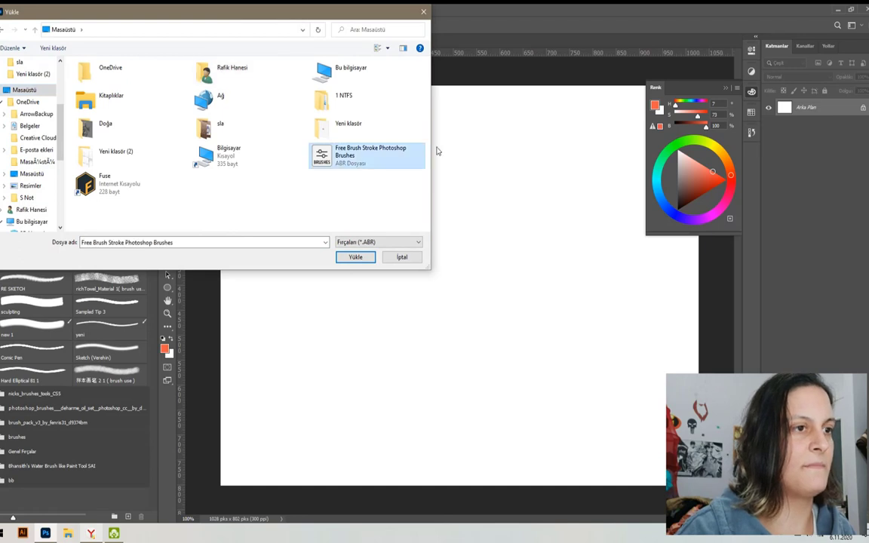
click(356, 257)
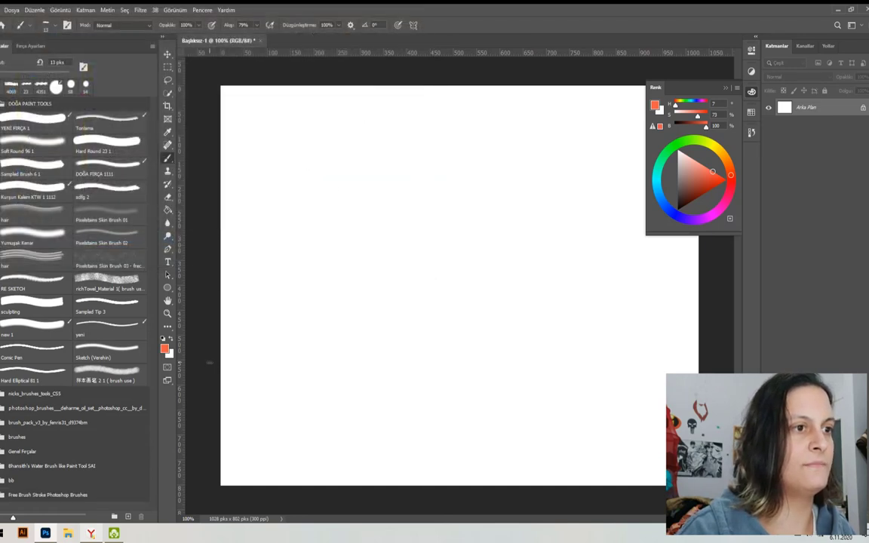
Step: Open the imported brush set and choose the Brush Stroke 1 brush
click(50, 496)
scroll(138, 427, down, 1)
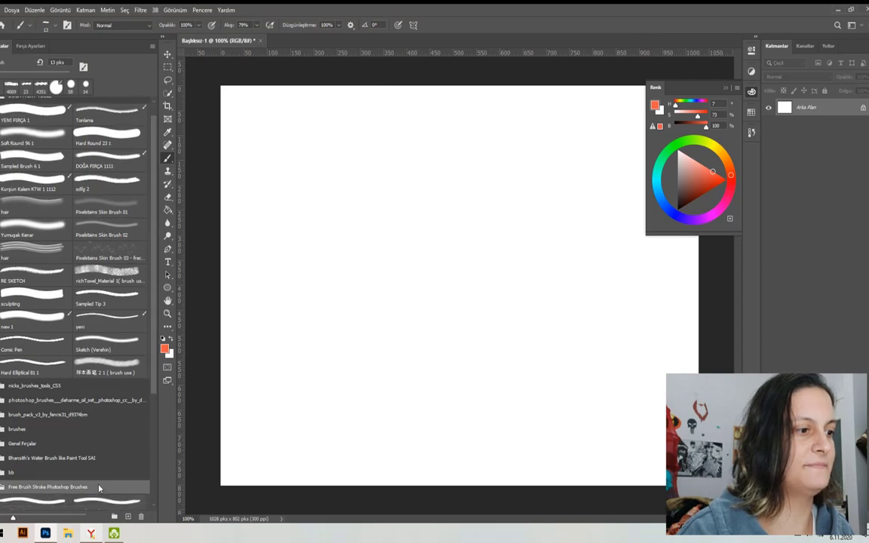
scroll(143, 419, down, 1)
scroll(149, 408, down, 1)
scroll(36, 458, down, 3)
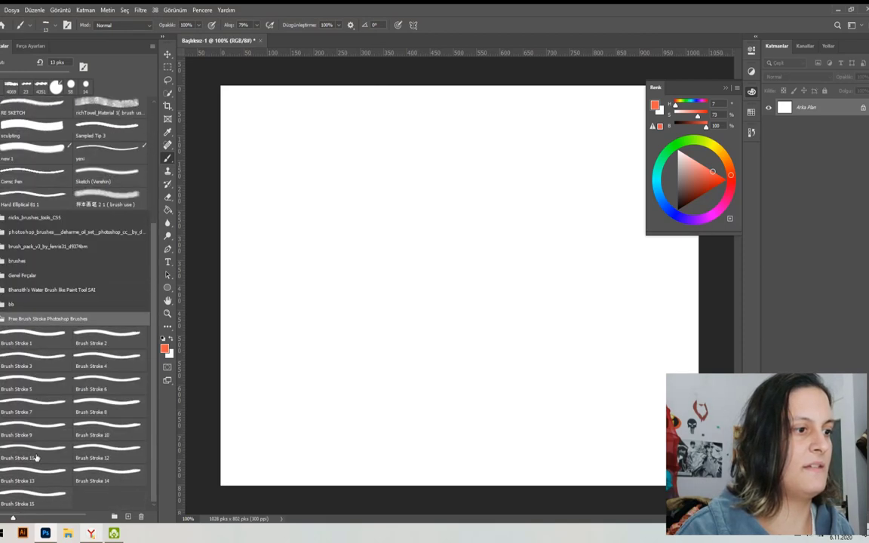
click(35, 454)
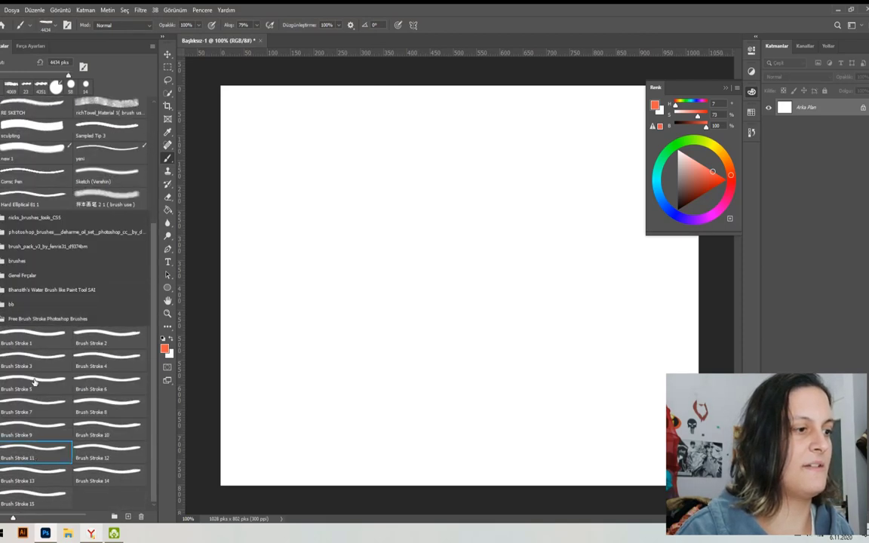
click(32, 334)
Step: Shrink the brush, paint two orange test strokes, then undo them
drag(468, 224, 382, 244)
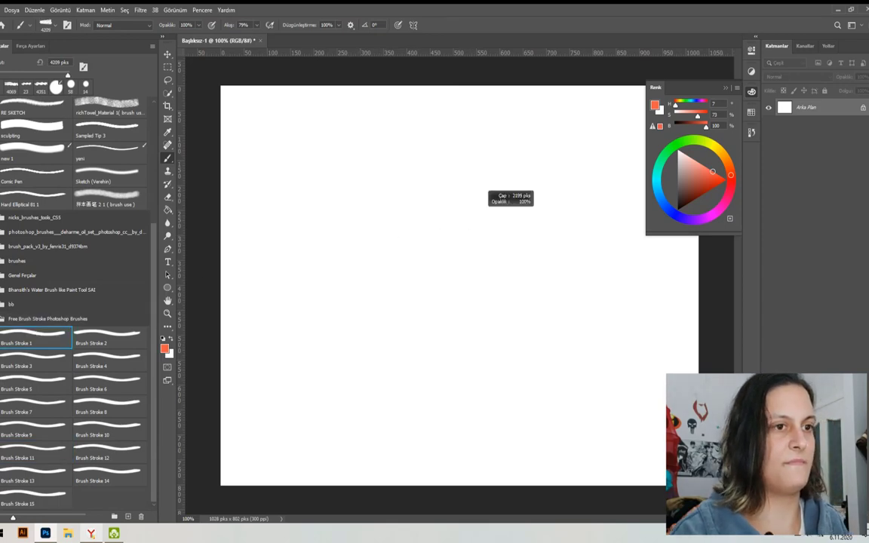
drag(483, 214, 315, 288)
drag(385, 203, 294, 336)
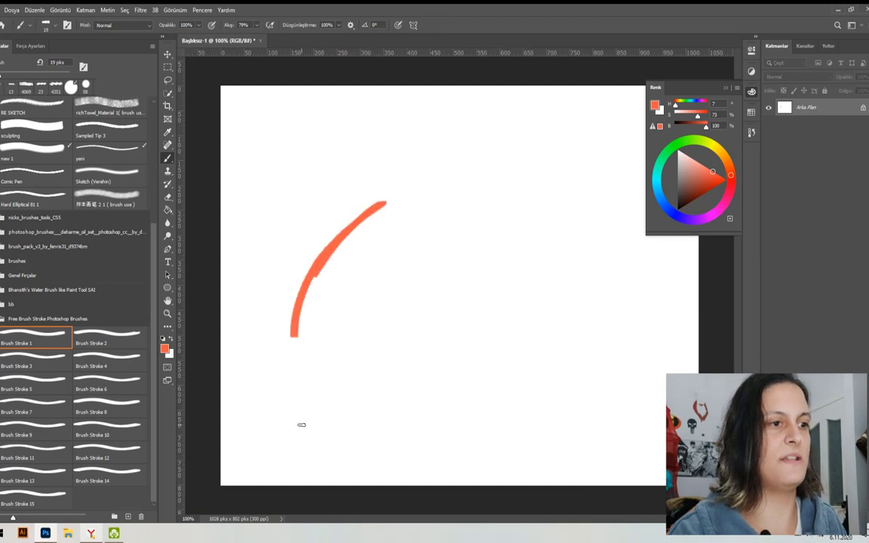
drag(301, 417, 421, 258)
key(ctrl+z)
key(ctrl+z)
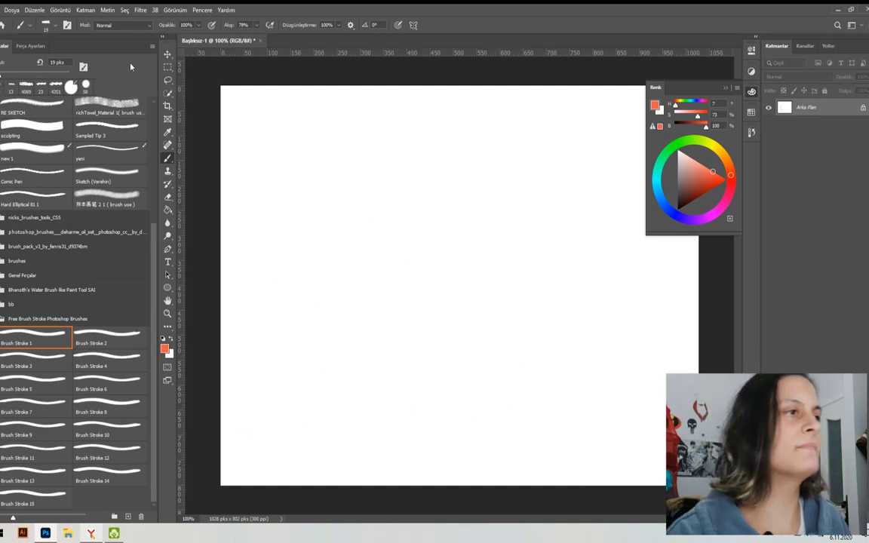
Step: Delete the Free Brush Stroke Photoshop Brushes group, confirming with Tamam
click(30, 319)
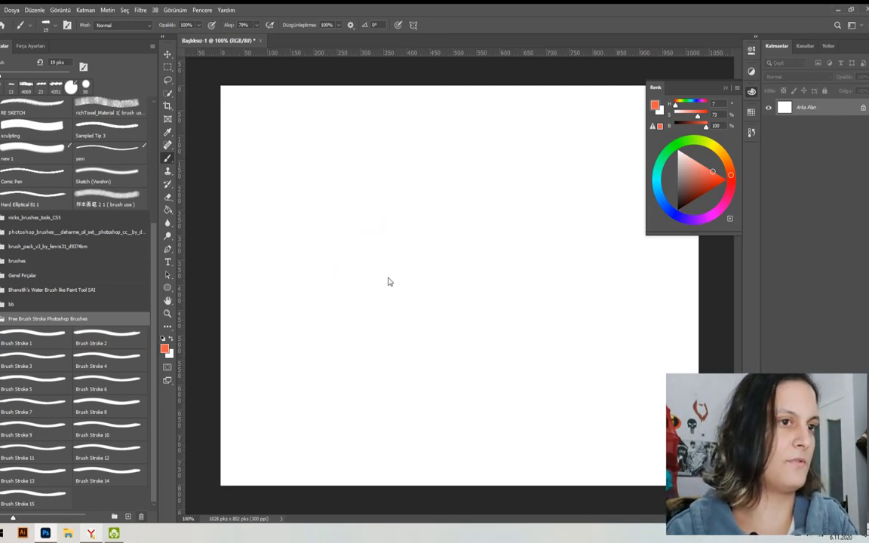
key(Delete)
click(402, 200)
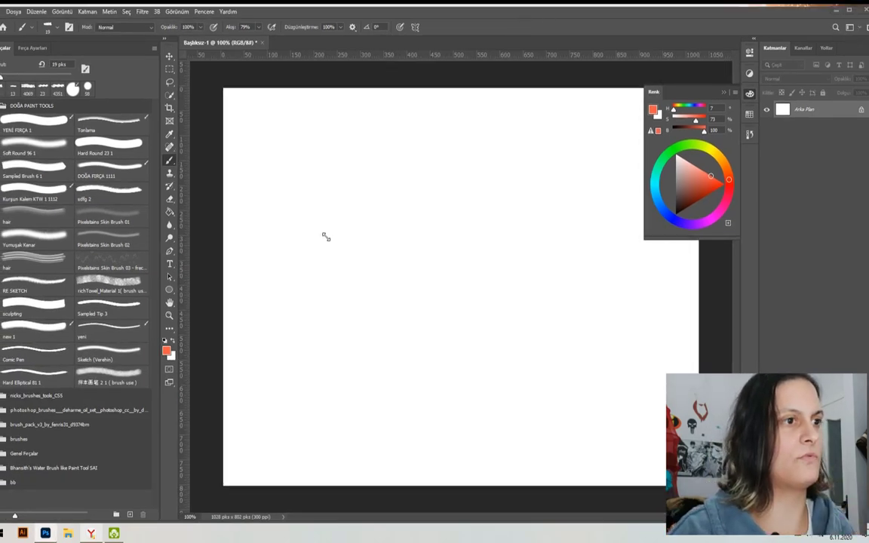
Step: Shrink Photoshop's window and scroll the Brushes panel to the Free Brush Stroke group
mouse_move(529, 10)
mouse_down()
mouse_move(724, 304)
mouse_move(366, 97)
mouse_up()
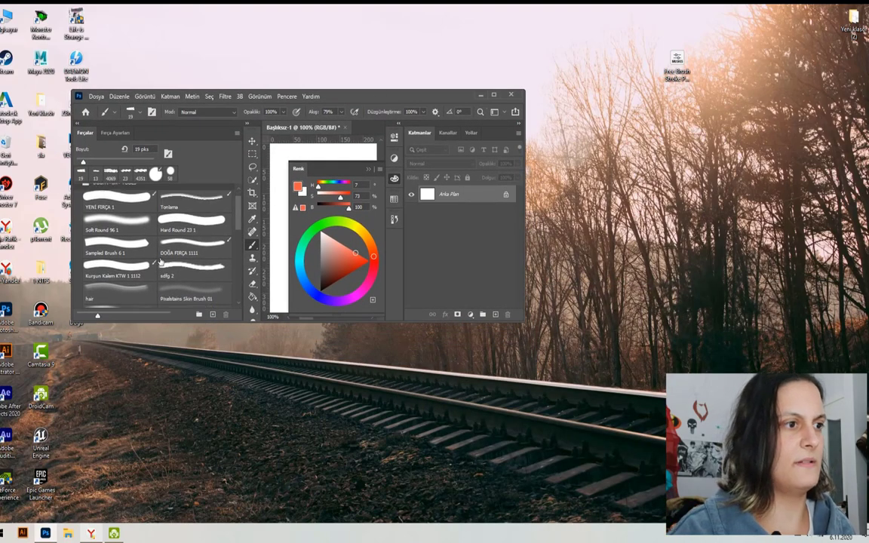
scroll(160, 262, down, 3)
scroll(213, 214, down, 2)
scroll(213, 214, down, 3)
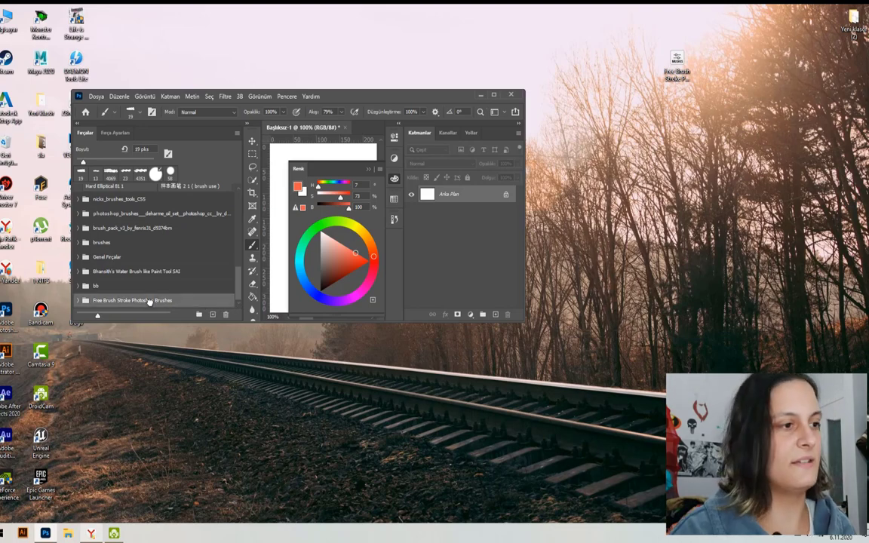
click(237, 134)
key(Escape)
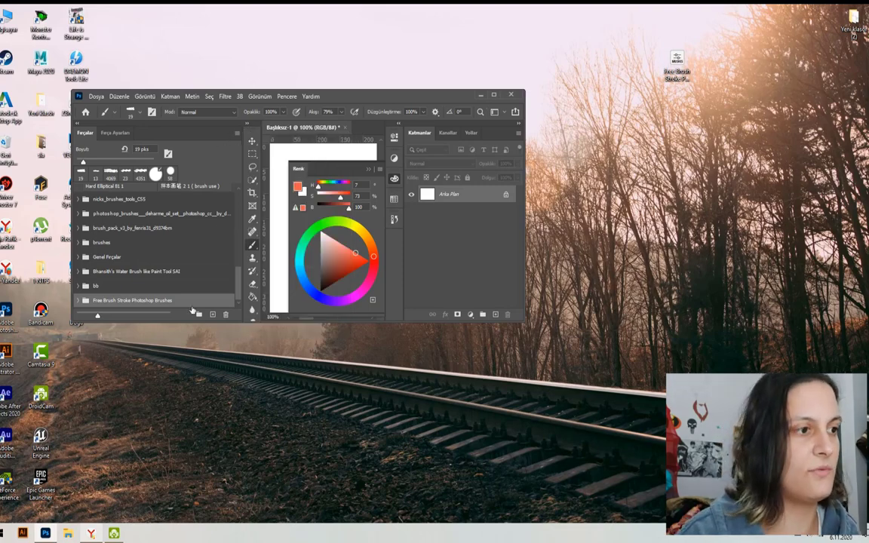
Step: Delete the brush group with Tamam, then drag the desktop ABR file to the Recycle Bin
click(226, 314)
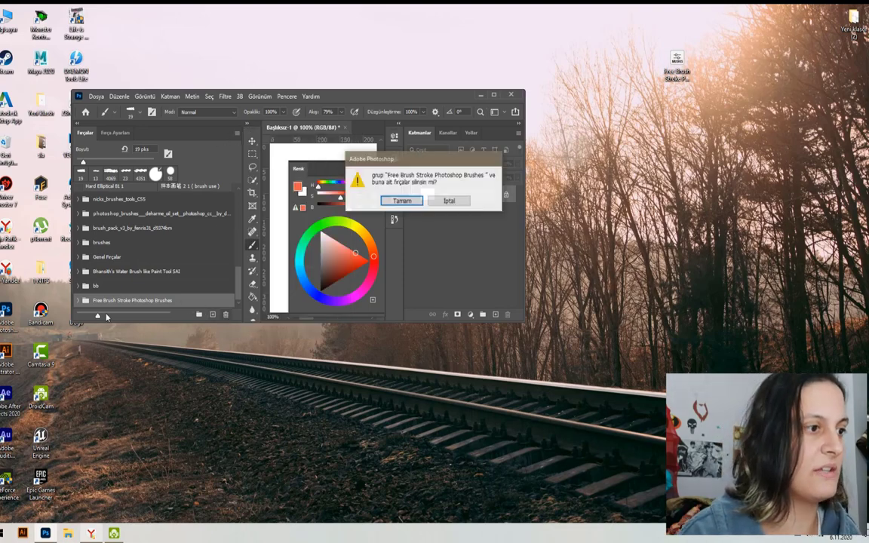
click(402, 201)
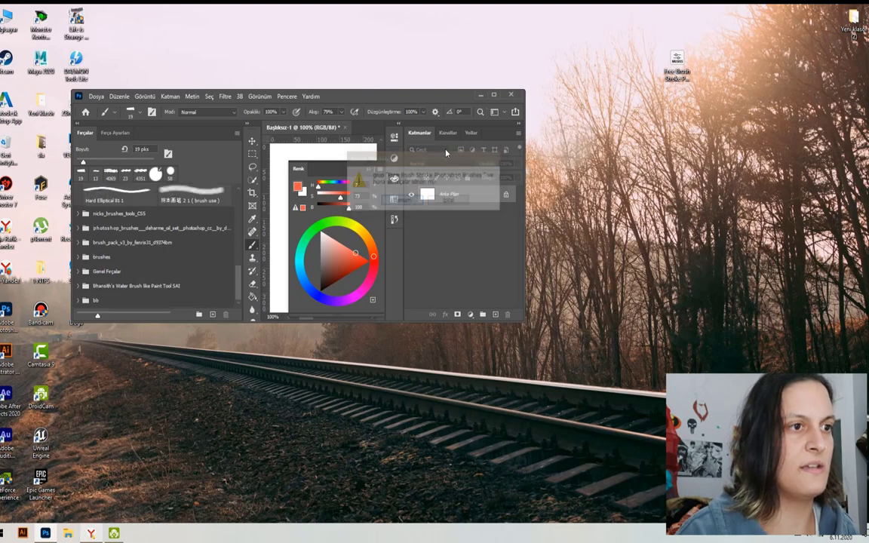
click(679, 65)
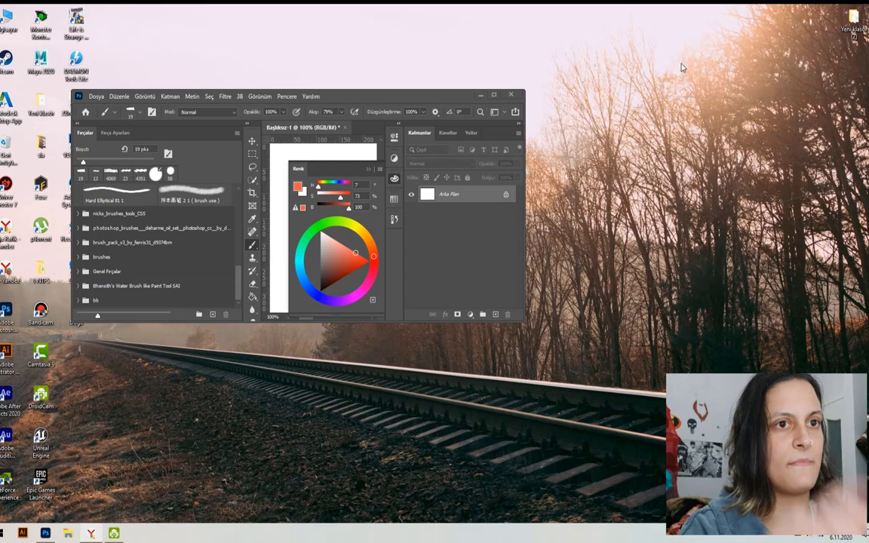
drag(681, 66, 473, 195)
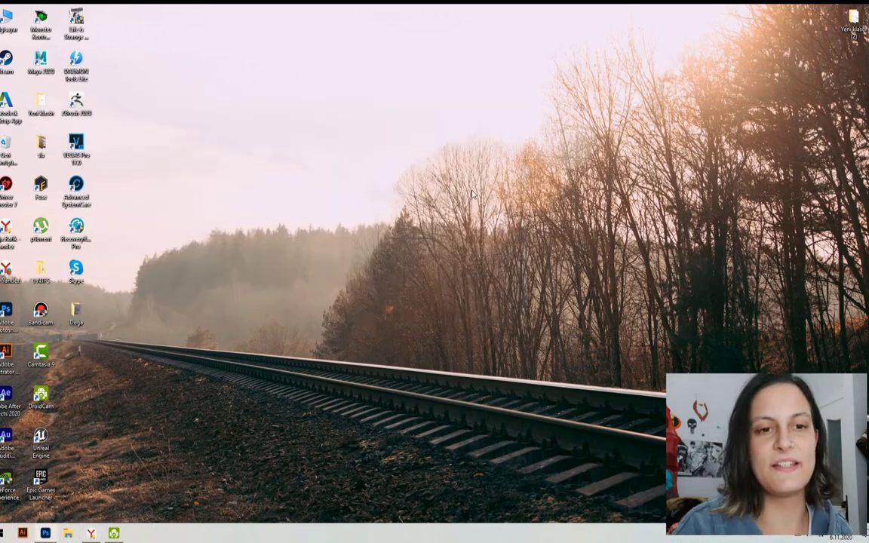